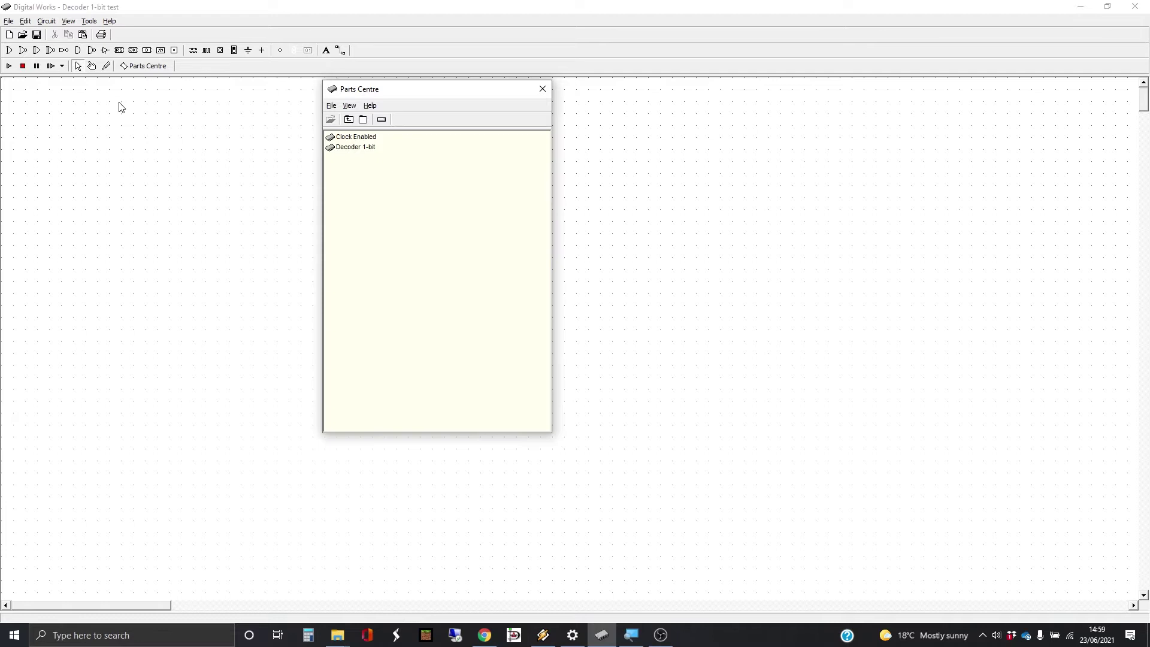
Step: Place two tags in a vertical column near the sheet's upper-left corner and wire them together with a straight line
{"action": "left_click", "coordinate": [175, 51]}
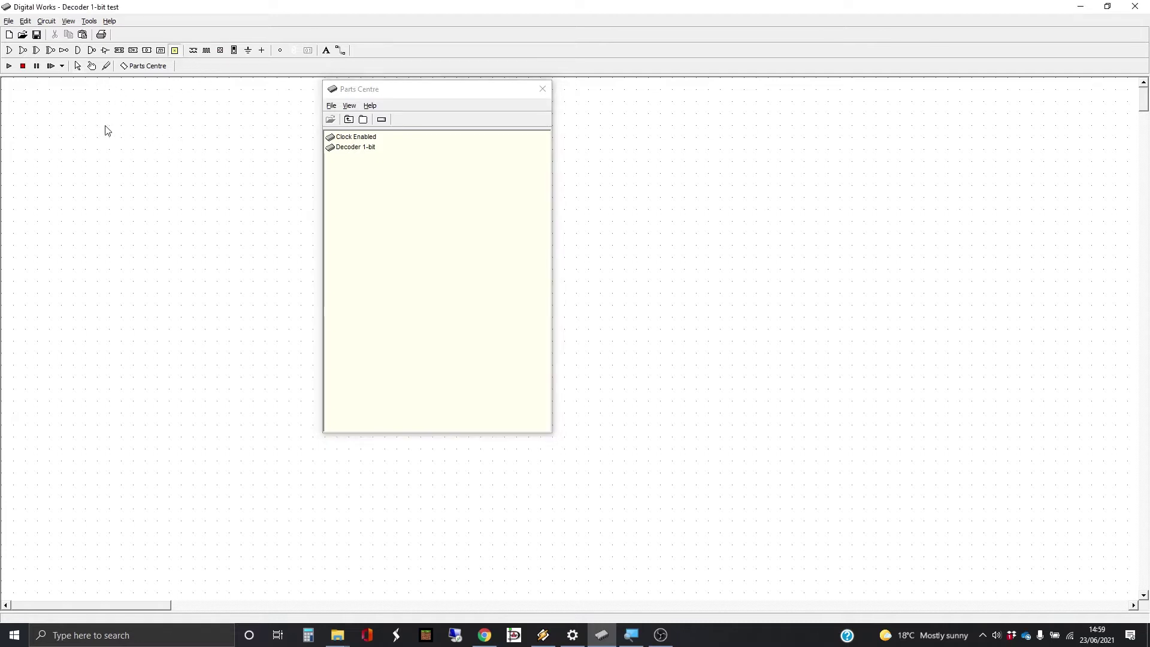
{"action": "left_click", "coordinate": [50, 105]}
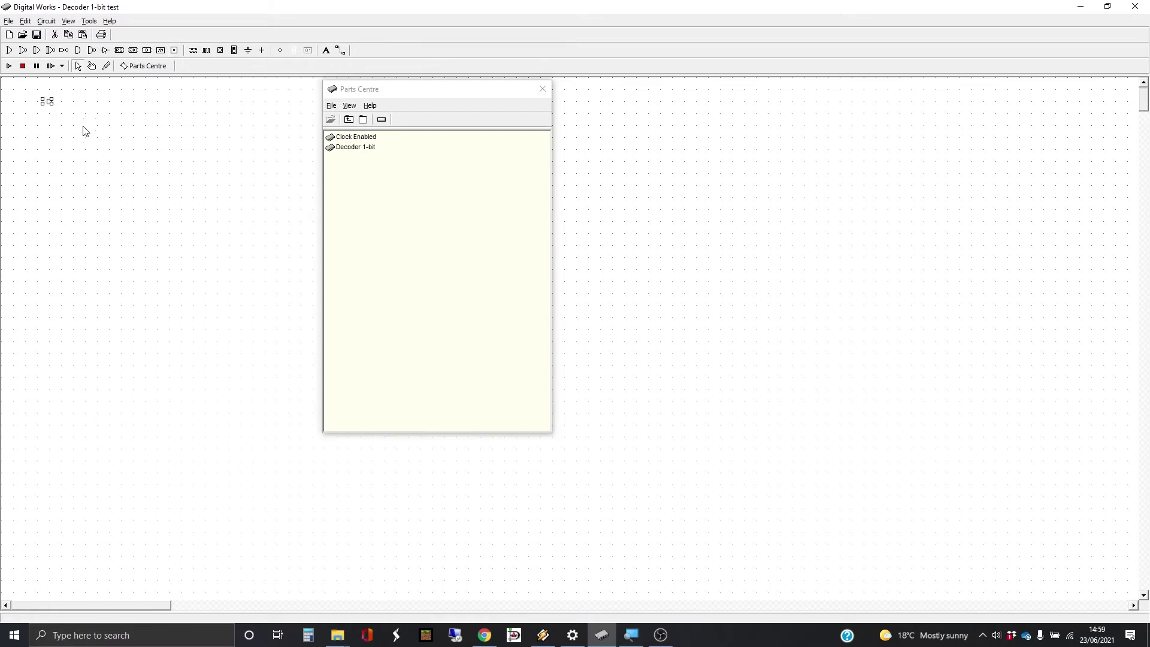
{"action": "left_click", "coordinate": [174, 50]}
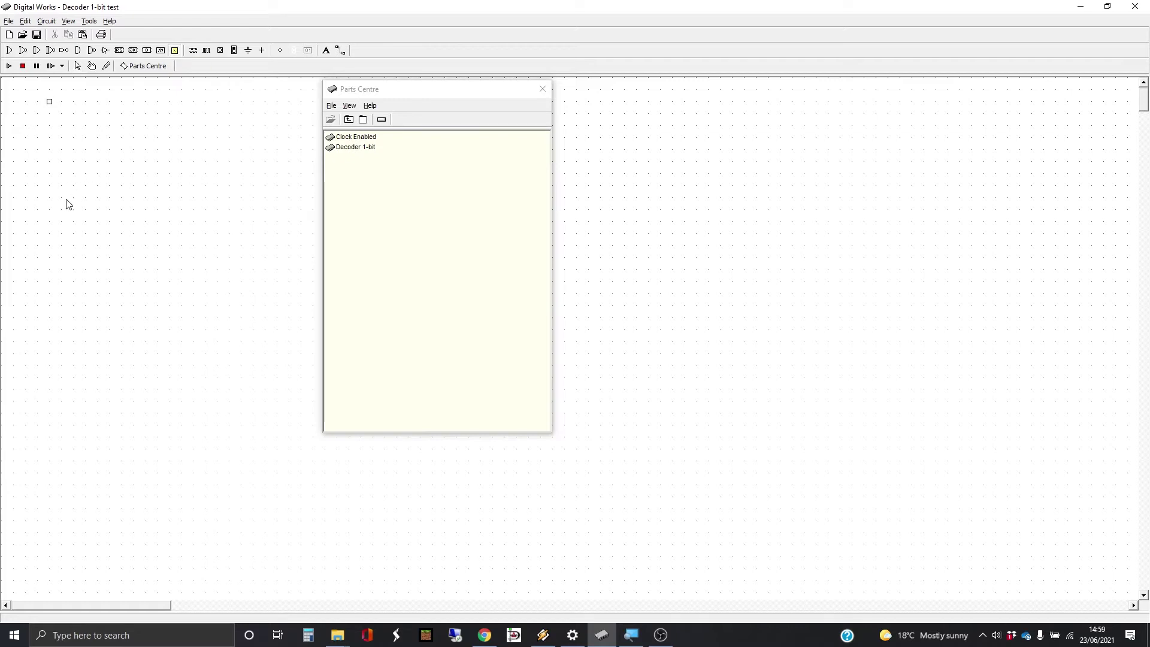
{"action": "left_click", "coordinate": [50, 248]}
{"action": "left_click", "coordinate": [340, 50]}
{"action": "left_click_drag", "start_coordinate": [50, 102], "coordinate": [50, 245]}
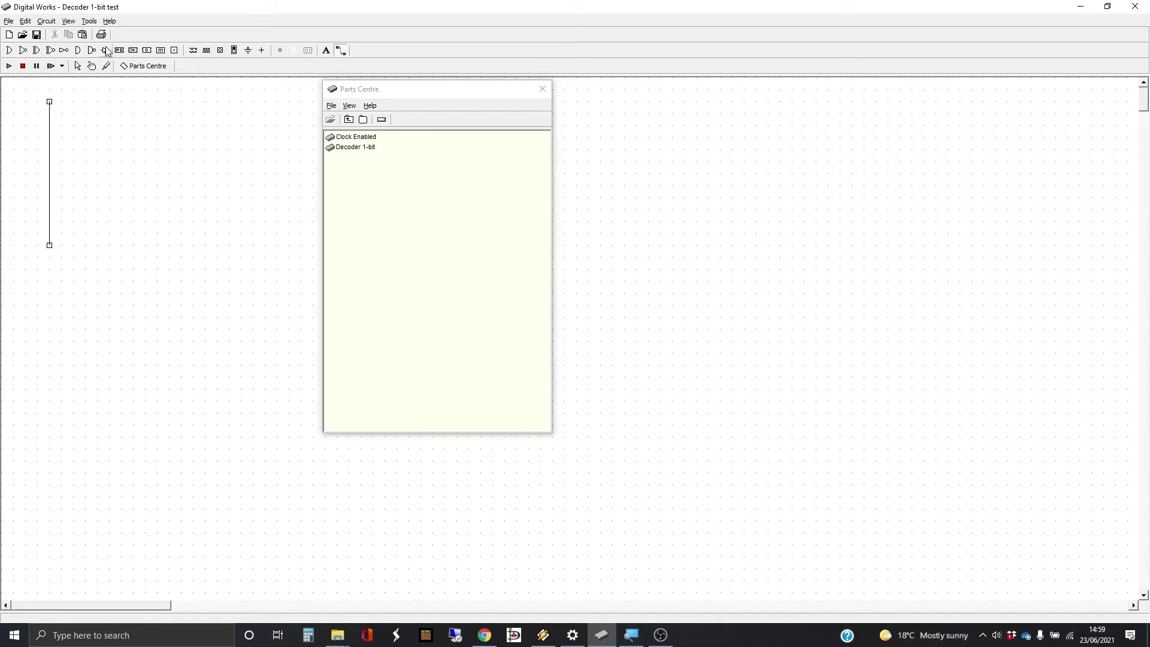
Step: Place a NOT gate beside the vertical wire, rotate it to point downwards, and connect its input near the wire's upper end
{"action": "left_click", "coordinate": [64, 50]}
{"action": "left_click", "coordinate": [64, 120]}
{"action": "mouse_move", "coordinate": [82, 120]}
{"action": "left_mouse_down"}
{"action": "mouse_move", "coordinate": [84, 137]}
{"action": "mouse_move", "coordinate": [70, 123]}
{"action": "left_mouse_up"}
{"action": "left_click", "coordinate": [341, 50]}
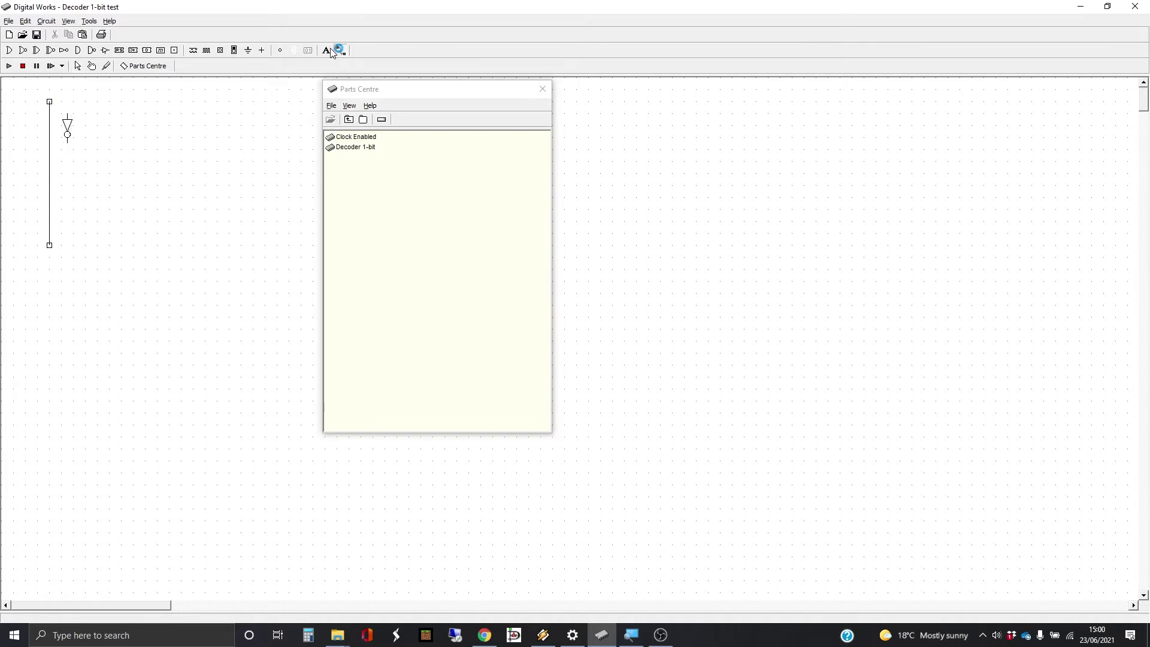
{"action": "left_click", "coordinate": [50, 109]}
{"action": "left_click", "coordinate": [67, 110]}
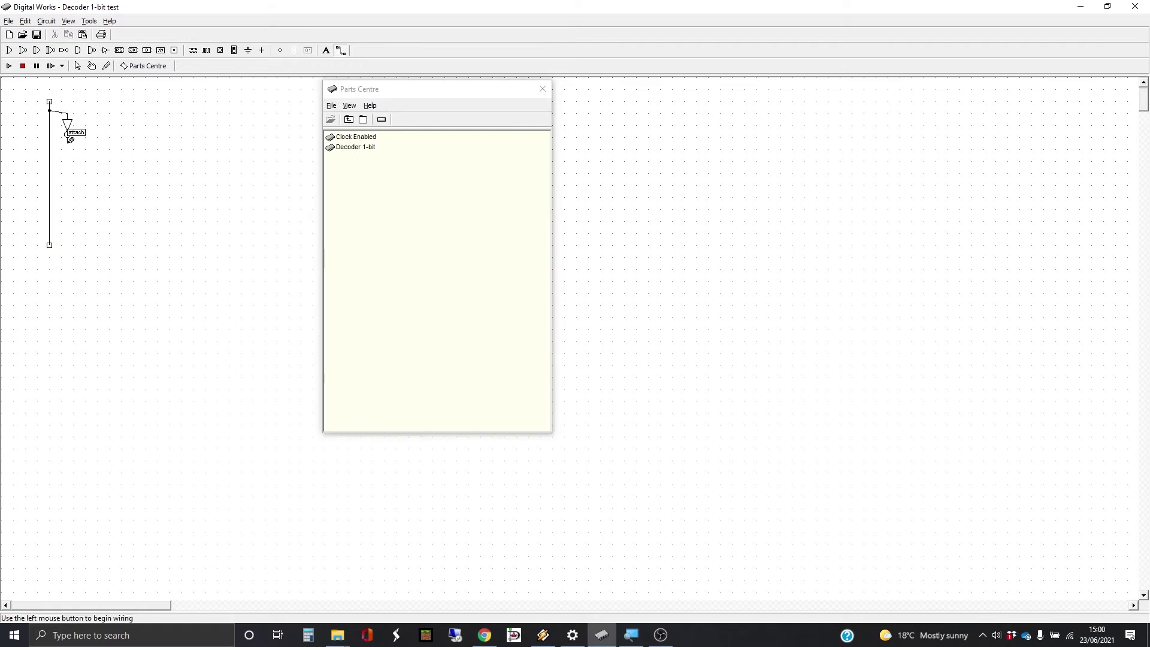
Step: Place a tag below the inverter, level with the lower tag, and wire the inverter's output to it
{"action": "left_click", "coordinate": [175, 50]}
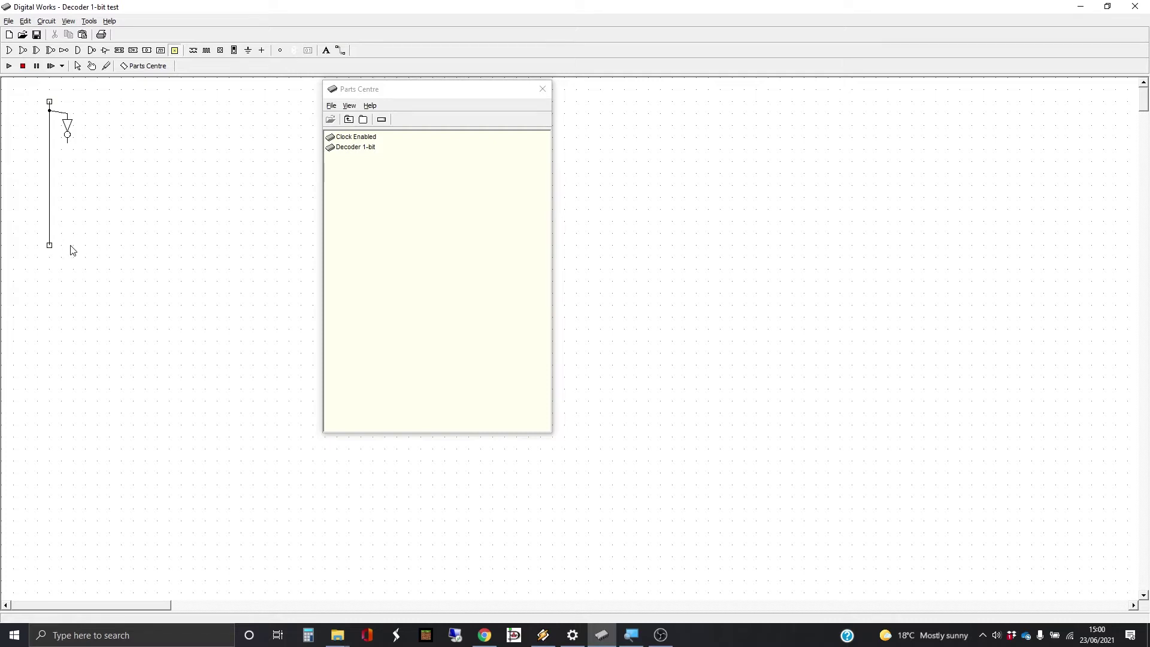
{"action": "left_click", "coordinate": [69, 245]}
{"action": "left_click", "coordinate": [341, 50]}
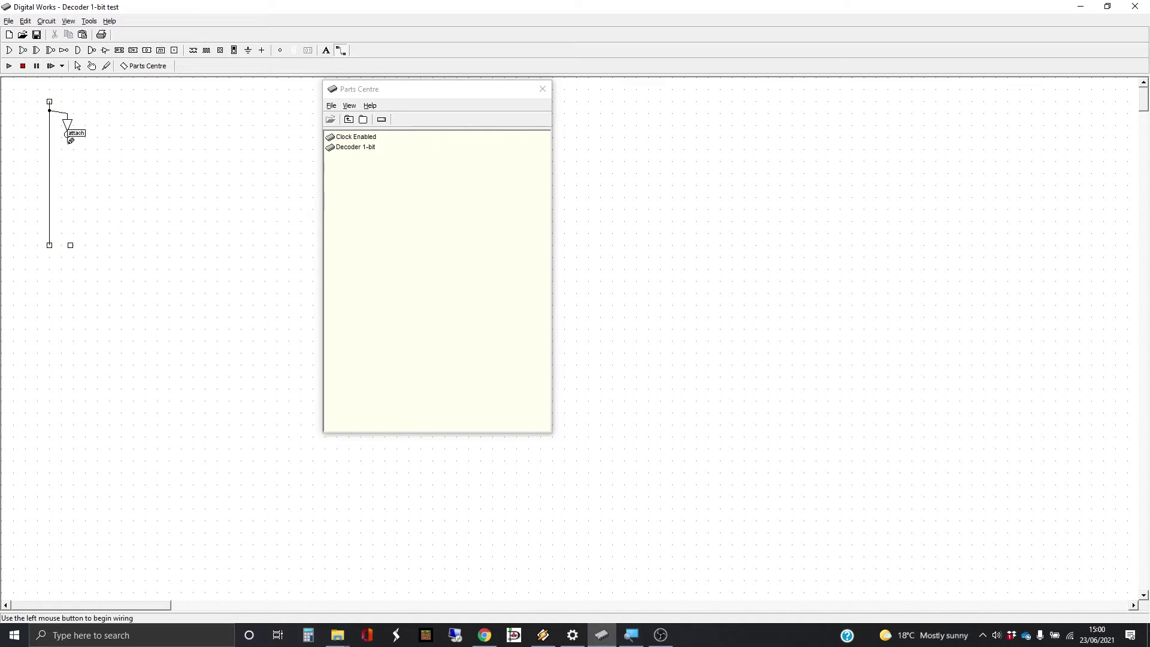
{"action": "left_click_drag", "start_coordinate": [67, 134], "coordinate": [71, 237]}
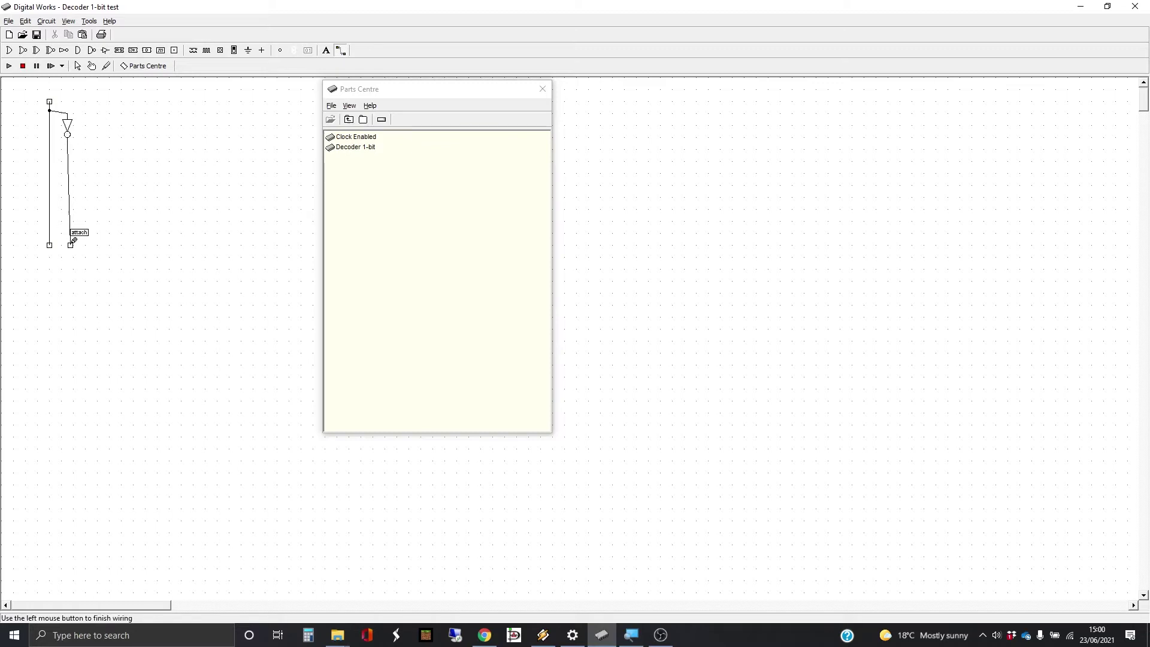
Step: Nudge the inverter's output tag left towards the first vertical wire's lower tag
{"action": "left_click", "coordinate": [77, 66]}
{"action": "left_click_drag", "start_coordinate": [94, 268], "coordinate": [69, 217]}
{"action": "key", "text": "Left"}
{"action": "key", "text": "Left"}
{"action": "key", "text": "Left"}
{"action": "key", "text": "Left"}
{"action": "key", "text": "Left"}
{"action": "key", "text": "Left"}
{"action": "key", "text": "Left"}
{"action": "key", "text": "Left"}
{"action": "key", "text": "Left"}
{"action": "key", "text": "Left"}
{"action": "key", "text": "Left"}
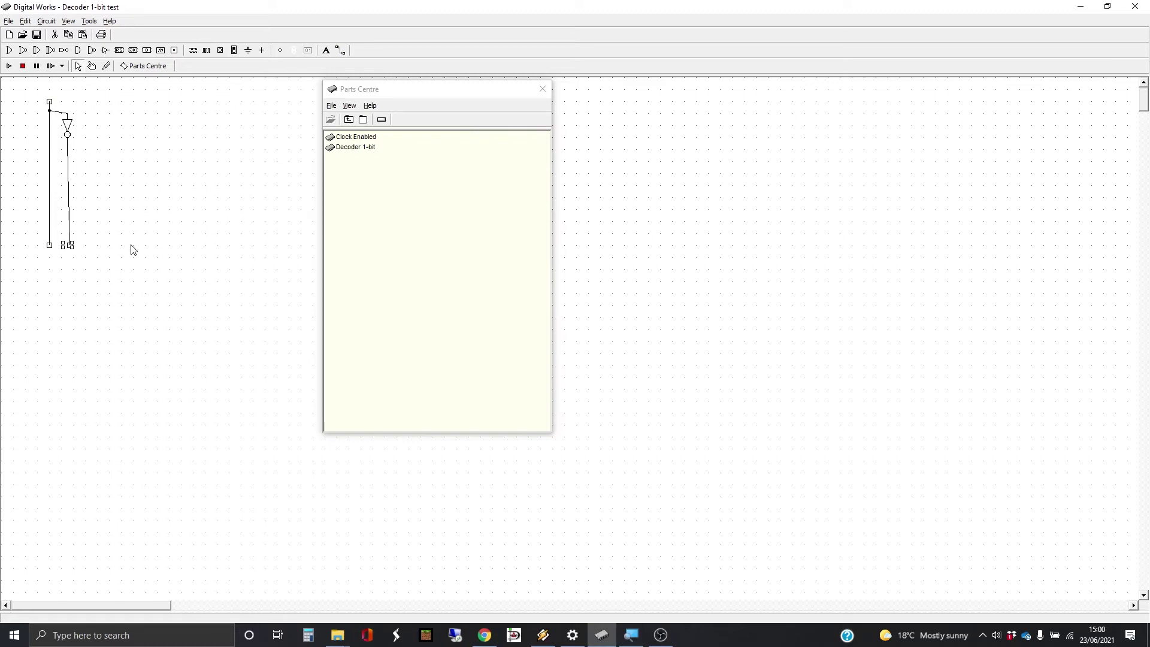
{"action": "key", "text": "Left"}
{"action": "key", "text": "Left"}
{"action": "key", "text": "Left"}
Step: Move the inverter closer to the input line and align its output tag and wire junction so all its wires run straight
{"action": "left_click", "coordinate": [70, 124]}
{"action": "left_click_drag", "start_coordinate": [69, 124], "coordinate": [63, 128]}
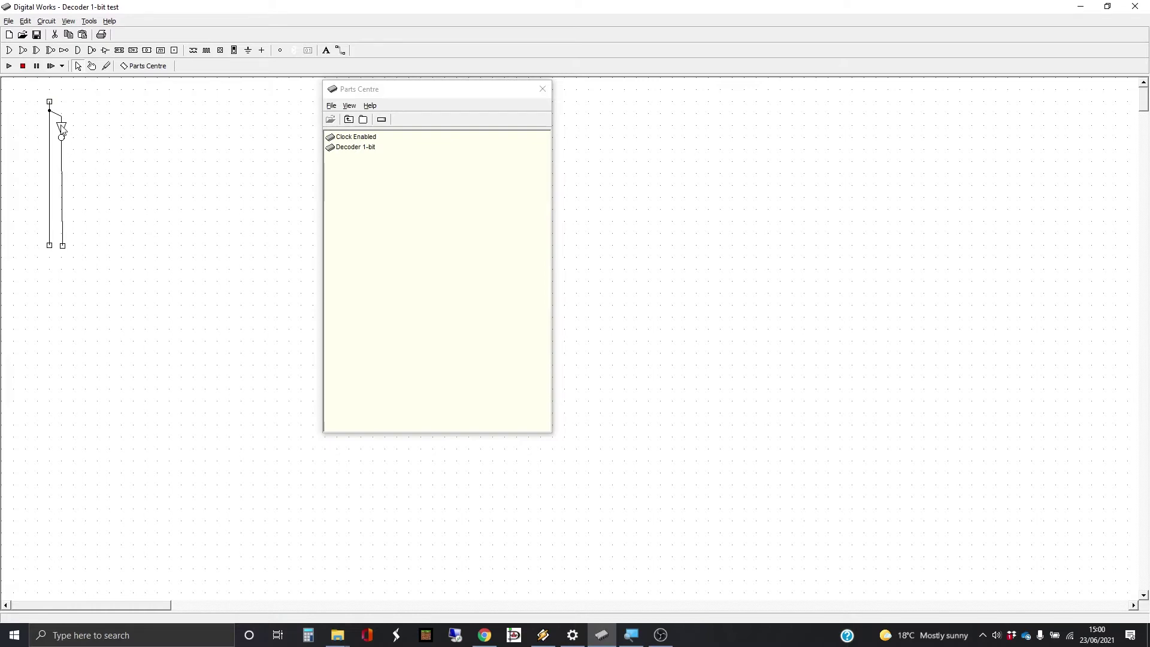
{"action": "left_click", "coordinate": [63, 246]}
{"action": "key", "text": "Left"}
{"action": "key", "text": "Left"}
{"action": "left_click", "coordinate": [50, 111]}
{"action": "left_click_drag", "start_coordinate": [50, 111], "coordinate": [50, 116]}
Step: Duplicate the complete input line with its inverter and place the copy directly to the right of the original
{"action": "left_click_drag", "start_coordinate": [29, 84], "coordinate": [103, 267]}
{"action": "key", "text": "ctrl+c"}
{"action": "key", "text": "ctrl+v"}
{"action": "left_click_drag", "start_coordinate": [75, 139], "coordinate": [88, 126]}
{"action": "left_click", "coordinate": [112, 192]}
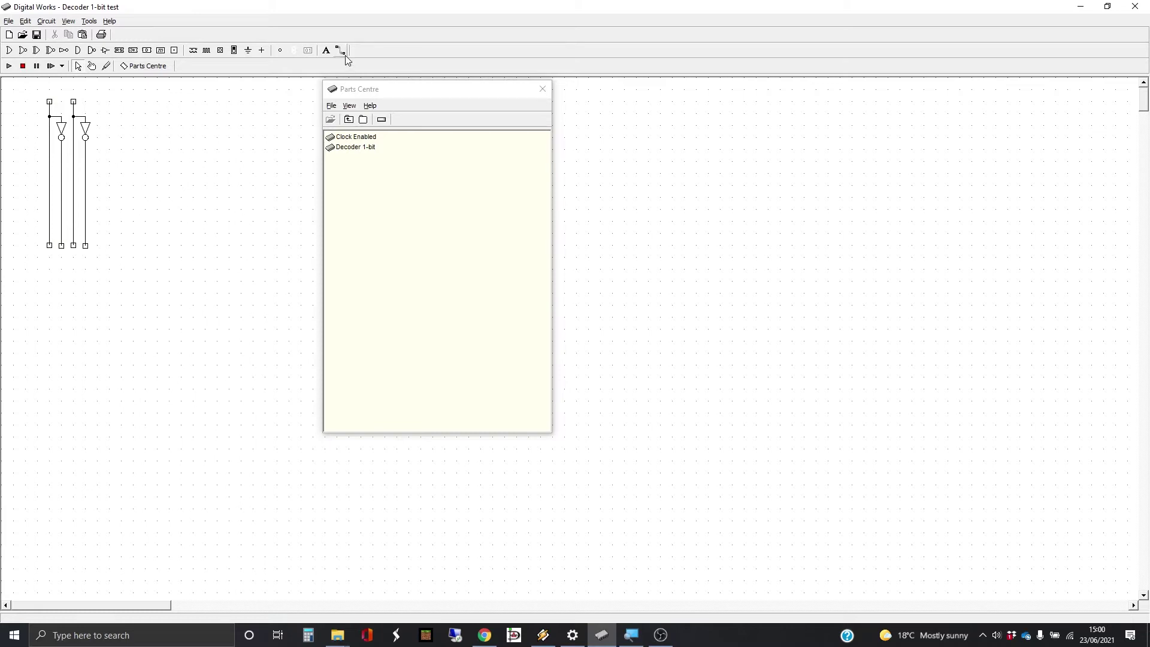
Step: Add a 10-point text annotation "Inputs 1...0" above the two input tags
{"action": "left_click", "coordinate": [327, 50]}
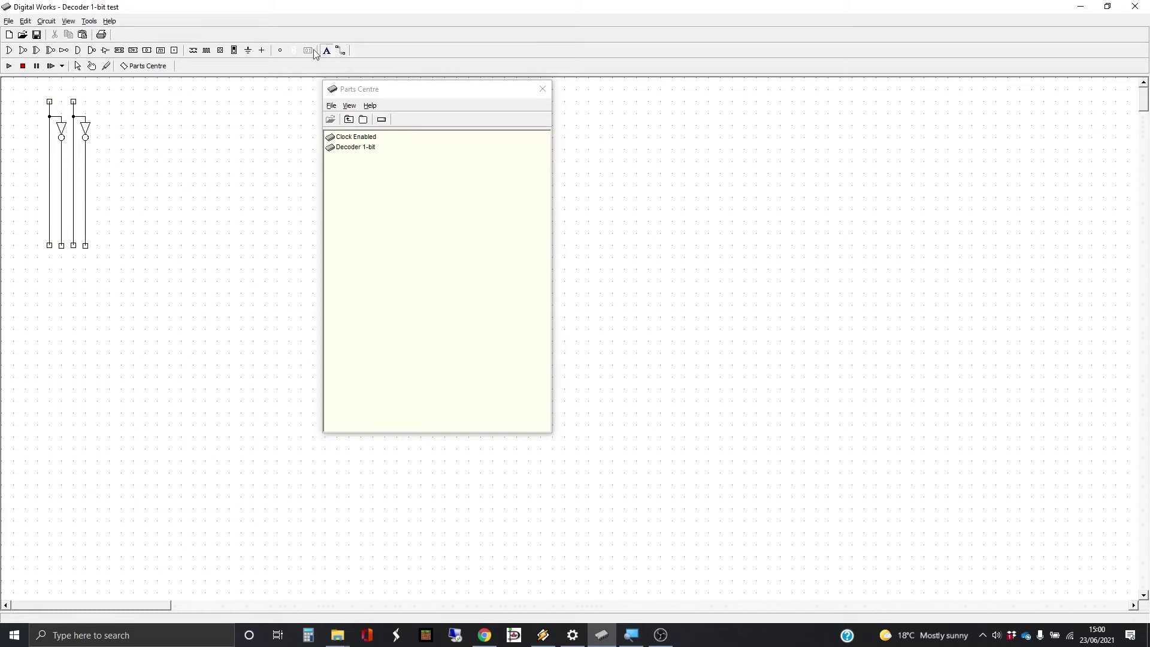
{"action": "left_click", "coordinate": [58, 90]}
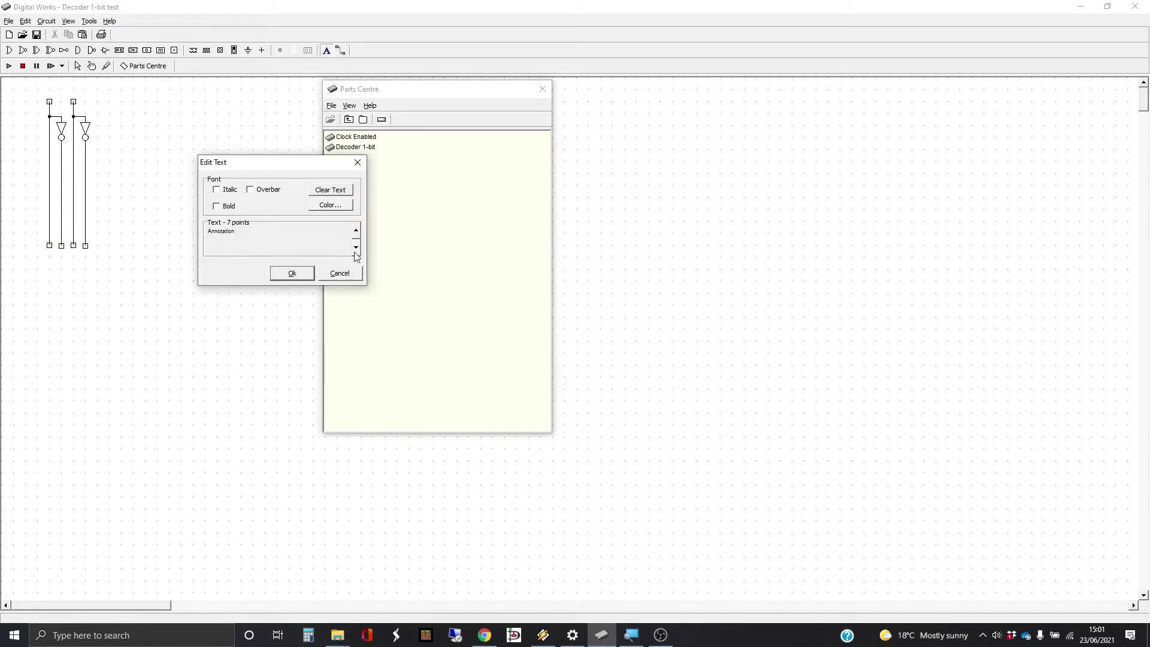
{"action": "left_click", "coordinate": [356, 230]}
{"action": "left_click", "coordinate": [356, 230]}
{"action": "left_click", "coordinate": [356, 230]}
{"action": "left_click_drag", "start_coordinate": [254, 234], "coordinate": [201, 233]}
{"action": "type", "text": "Inputs"}
{"action": "left_click", "coordinate": [292, 273]}
{"action": "left_click", "coordinate": [137, 146]}
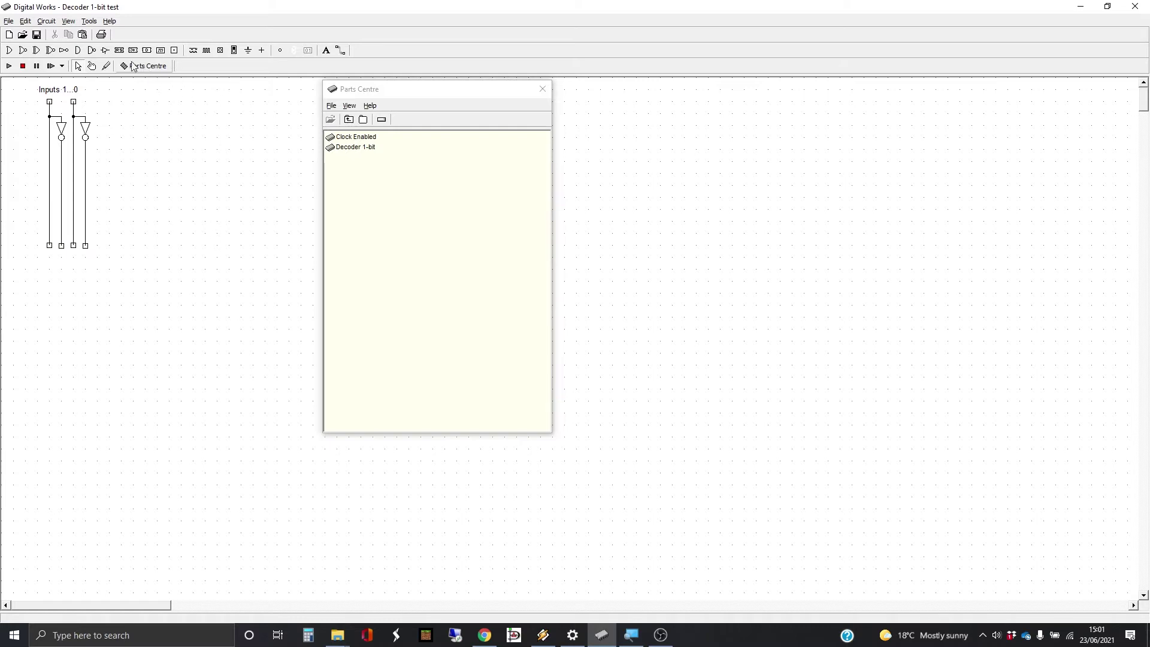
Step: Place two output tags, one above the other, to the right of the input lines
{"action": "left_click", "coordinate": [174, 50]}
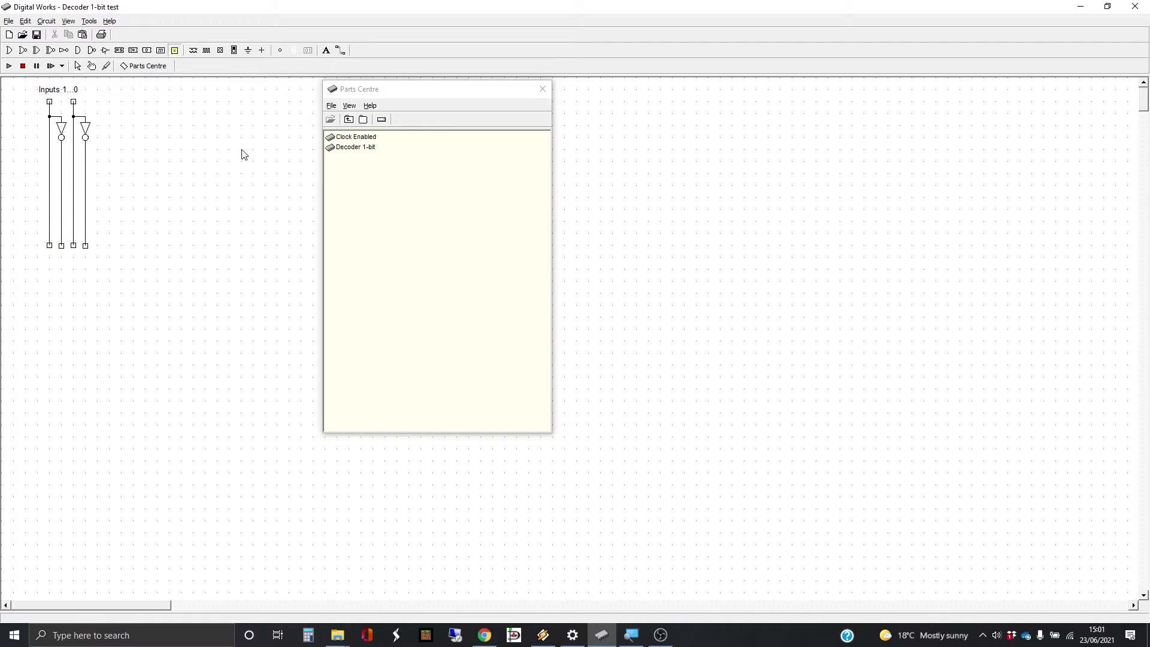
{"action": "left_click", "coordinate": [242, 153]}
{"action": "left_click", "coordinate": [242, 177]}
{"action": "left_click", "coordinate": [243, 149]}
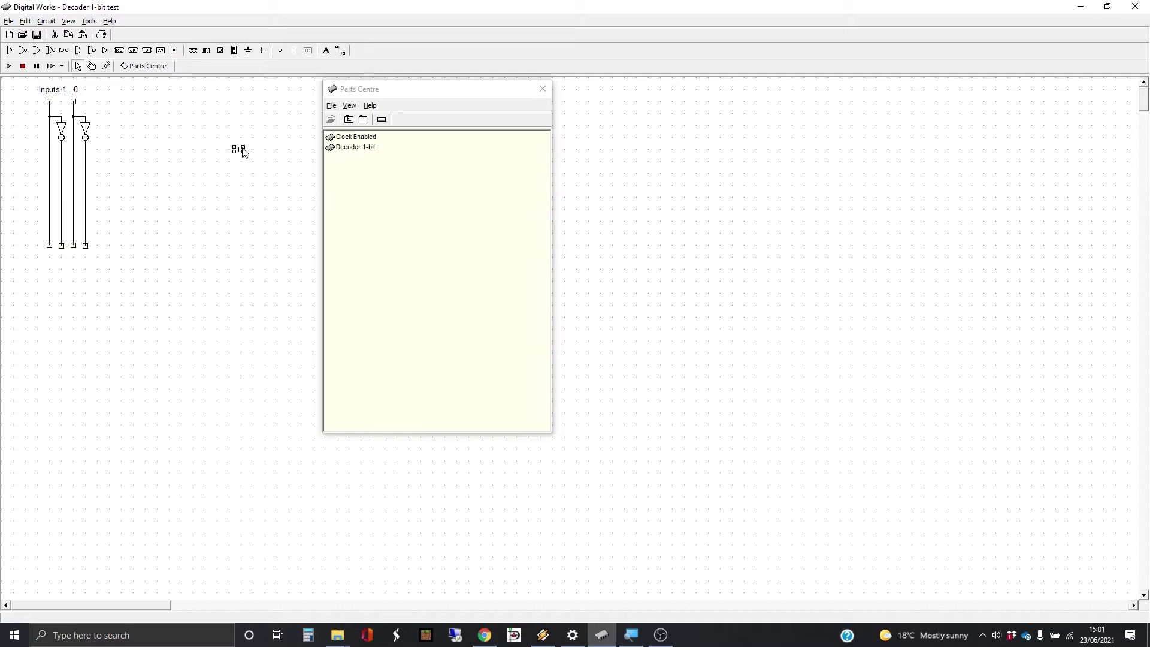
{"action": "left_click", "coordinate": [243, 177]}
{"action": "key", "text": "ctrl+v"}
{"action": "left_click_drag", "start_coordinate": [252, 161], "coordinate": [242, 174]}
Step: Duplicate the pair of output tags and place the copy below to form an evenly spaced column of four
{"action": "left_click_drag", "start_coordinate": [217, 125], "coordinate": [273, 205]}
{"action": "key", "text": "ctrl+c"}
{"action": "key", "text": "ctrl+v"}
{"action": "left_click_drag", "start_coordinate": [256, 163], "coordinate": [242, 197]}
Step: Add a text annotation "Outputs 0...4" and place it vertically to the right of the four output tags
{"action": "left_click", "coordinate": [326, 49]}
{"action": "left_click", "coordinate": [254, 169]}
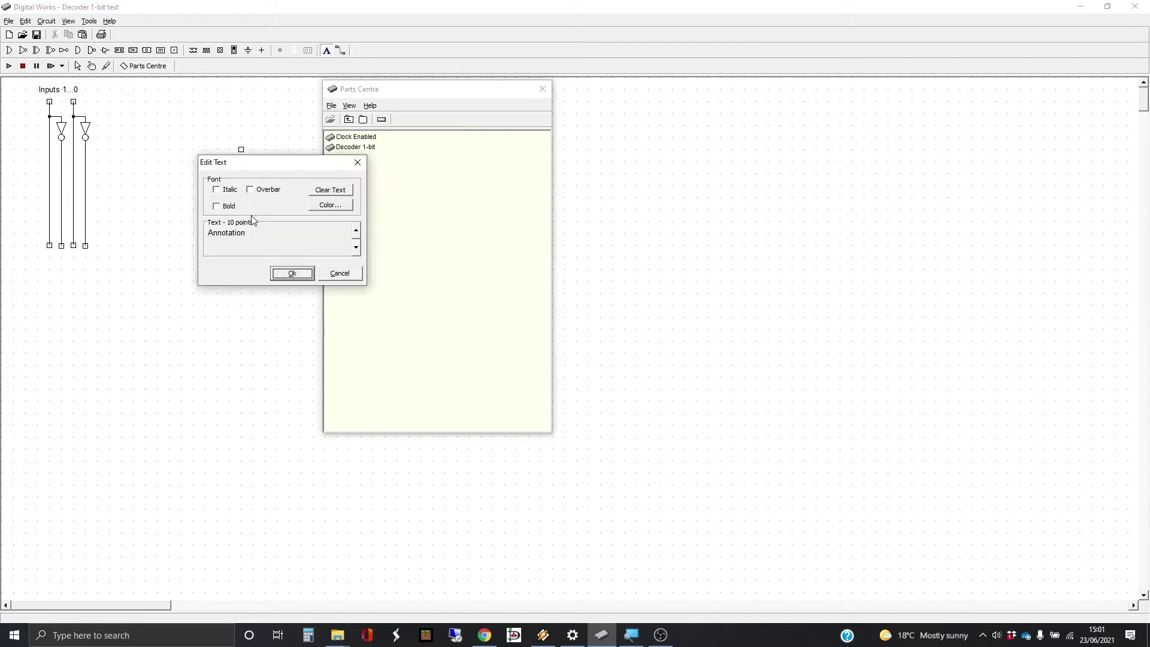
{"action": "left_click_drag", "start_coordinate": [251, 232], "coordinate": [183, 229]}
{"action": "type", "text": "Outputs 0...3"}
{"action": "left_click", "coordinate": [293, 273]}
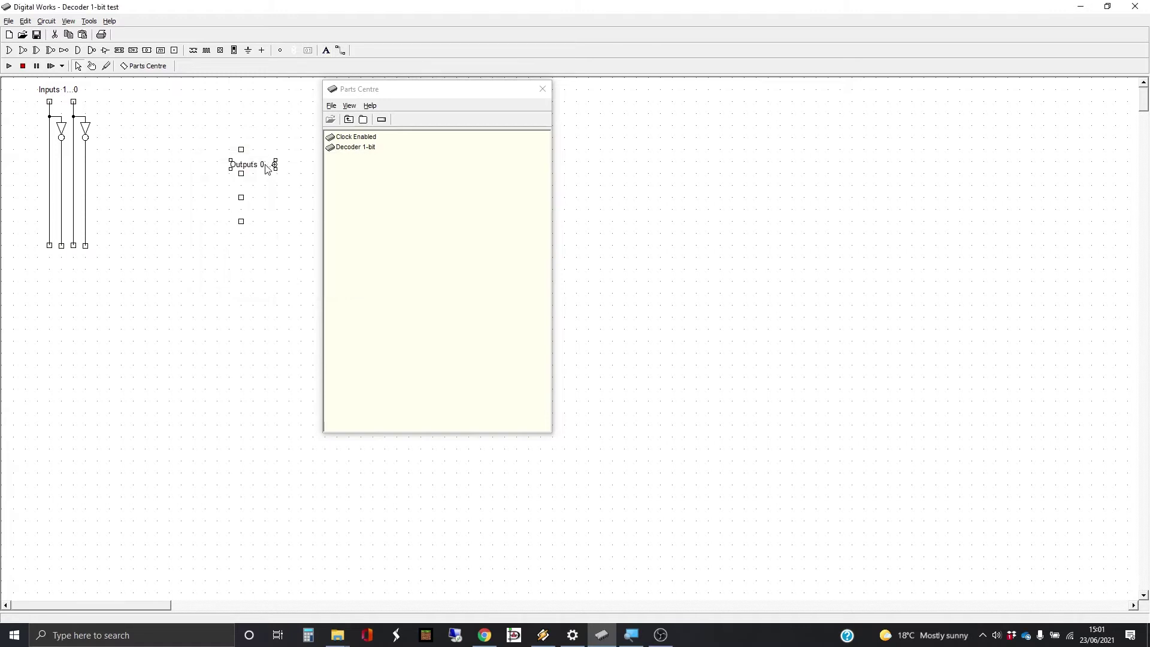
{"action": "left_click_drag", "start_coordinate": [275, 166], "coordinate": [290, 170]}
{"action": "left_click_drag", "start_coordinate": [291, 170], "coordinate": [279, 200]}
{"action": "left_click_drag", "start_coordinate": [270, 163], "coordinate": [264, 184]}
Step: Place a two-input AND gate level with the first output tag and copy it to put one gate beside each output tag
{"action": "left_click", "coordinate": [79, 50]}
{"action": "left_click", "coordinate": [162, 150]}
{"action": "left_click_drag", "start_coordinate": [166, 149], "coordinate": [173, 153]}
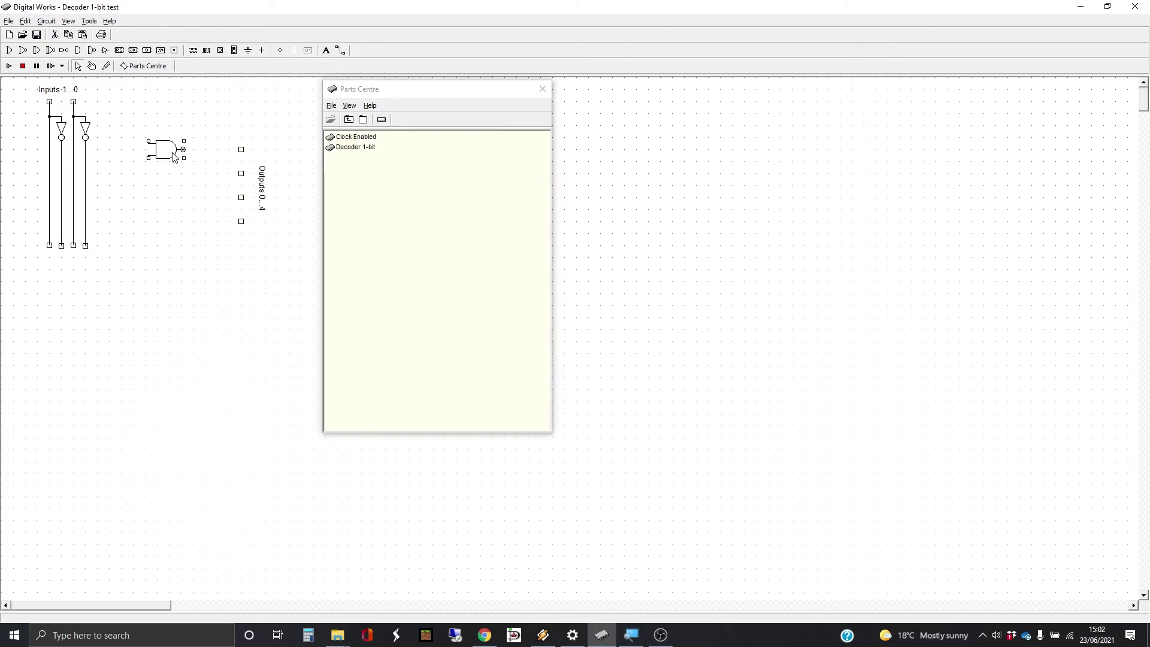
{"action": "left_click", "coordinate": [176, 163]}
{"action": "left_click_drag", "start_coordinate": [177, 170], "coordinate": [173, 224]}
{"action": "key", "text": "ctrl+v"}
{"action": "key", "text": "ctrl+v"}
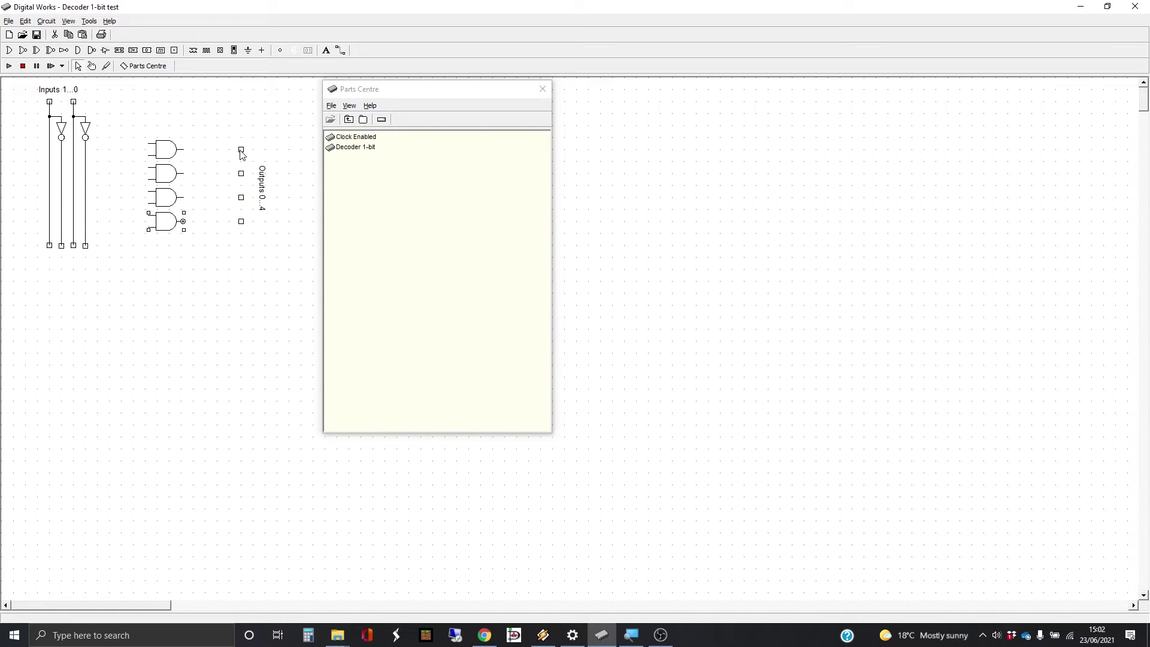
{"action": "left_click", "coordinate": [341, 50]}
{"action": "left_click_drag", "start_coordinate": [148, 138], "coordinate": [63, 151]}
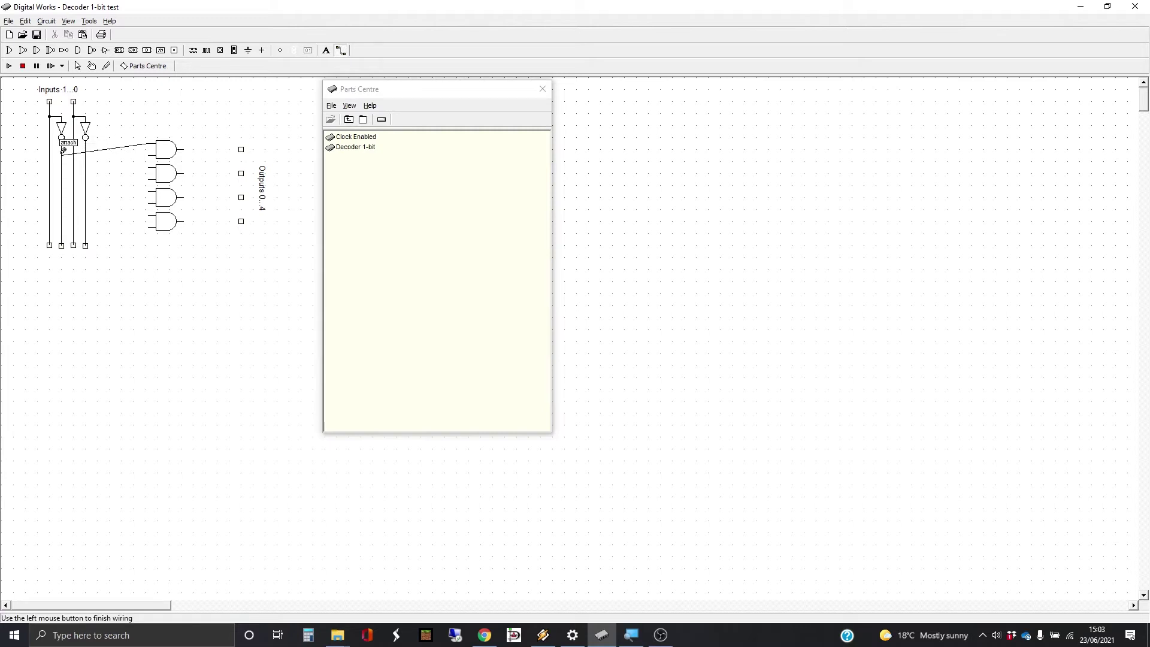
{"action": "right_click", "coordinate": [63, 150]}
{"action": "right_click", "coordinate": [123, 115]}
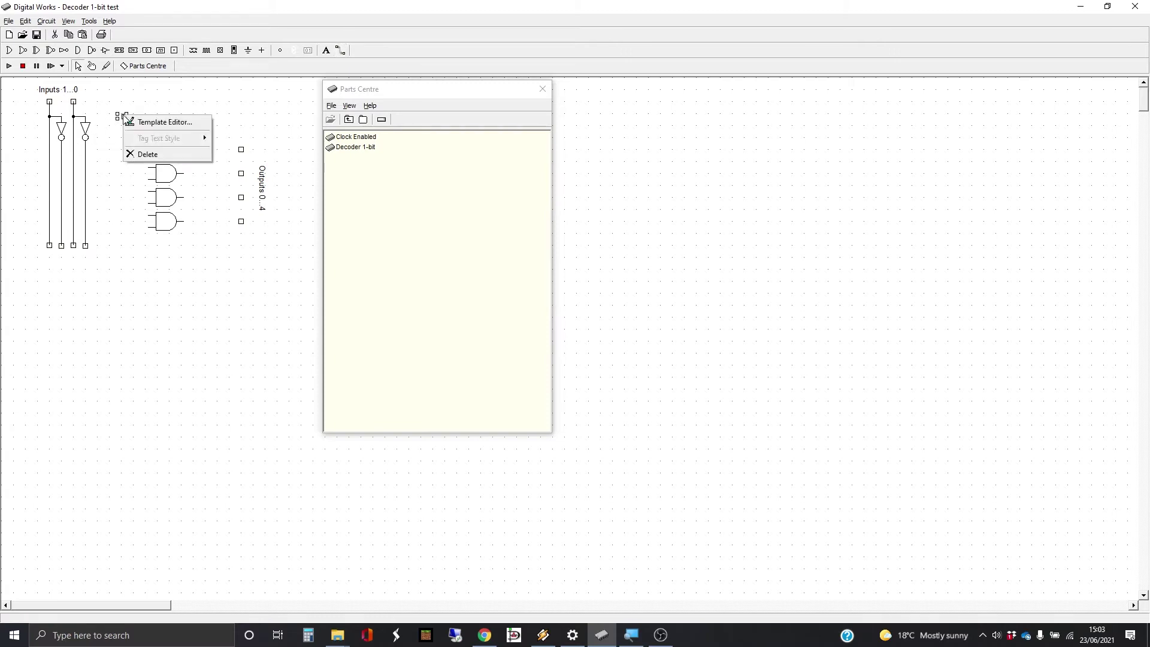
{"action": "left_click", "coordinate": [147, 154]}
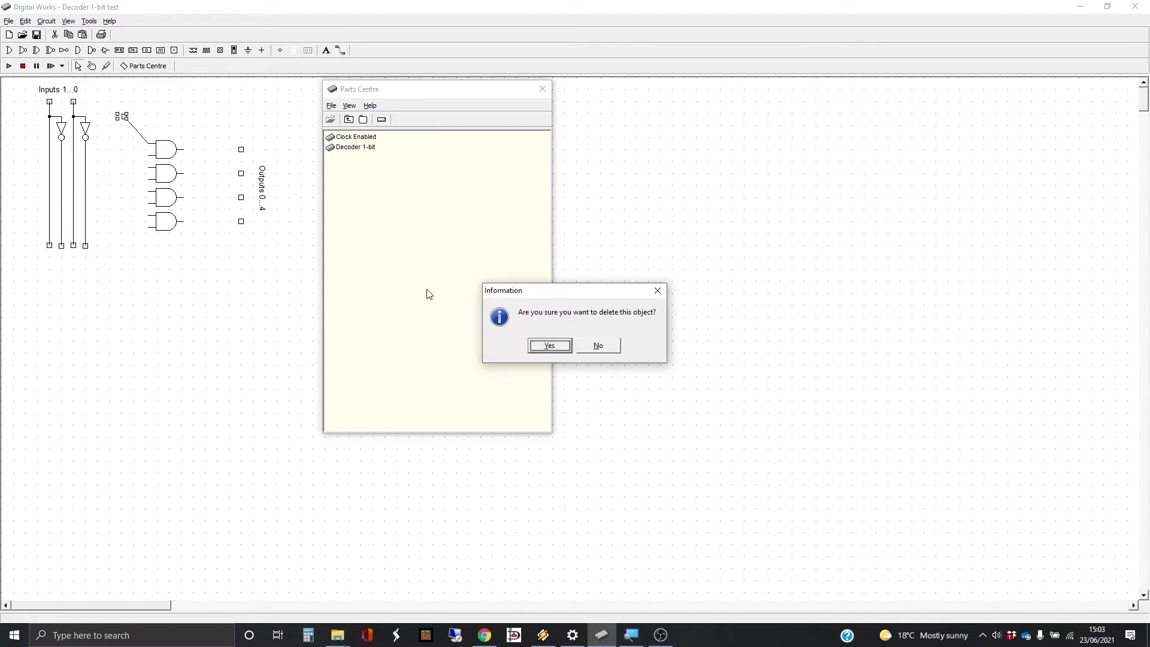
{"action": "left_click_drag", "start_coordinate": [524, 293], "coordinate": [320, 145]}
{"action": "left_click", "coordinate": [346, 201]}
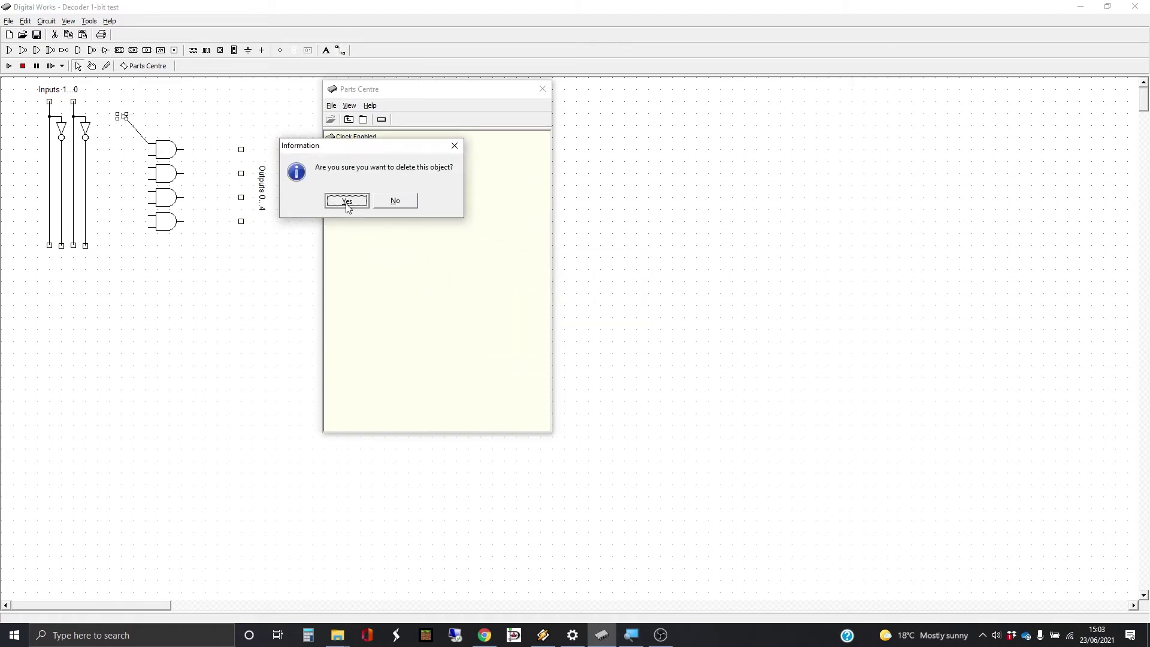
Step: Move the four AND gates, the output tags and their label down together, clear of the inverters
{"action": "left_click_drag", "start_coordinate": [127, 130], "coordinate": [285, 262]}
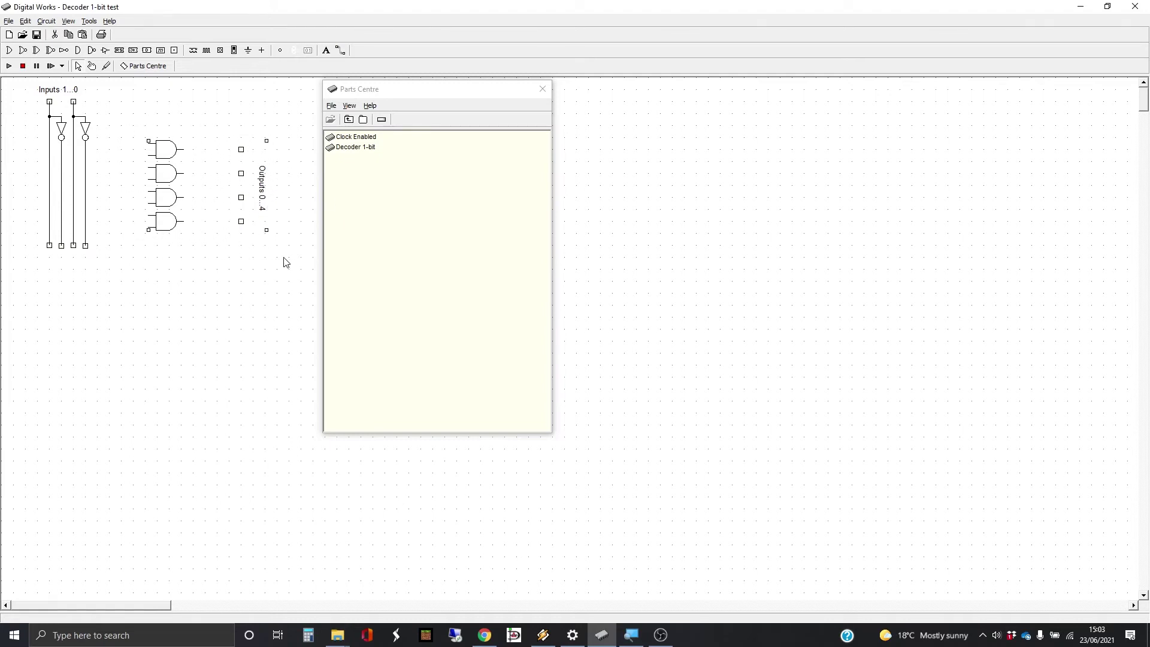
{"action": "key", "text": "Down"}
{"action": "key", "text": "Down"}
{"action": "key", "text": "Down"}
{"action": "key", "text": "Down"}
{"action": "key", "text": "Down"}
{"action": "key", "text": "Down"}
{"action": "key", "text": "Down"}
{"action": "key", "text": "Down"}
{"action": "key", "text": "Down"}
{"action": "key", "text": "Down"}
{"action": "key", "text": "Down"}
{"action": "key", "text": "Down"}
{"action": "key", "text": "Down"}
{"action": "key", "text": "Down"}
{"action": "key", "text": "Down"}
{"action": "key", "text": "Down"}
{"action": "key", "text": "Down"}
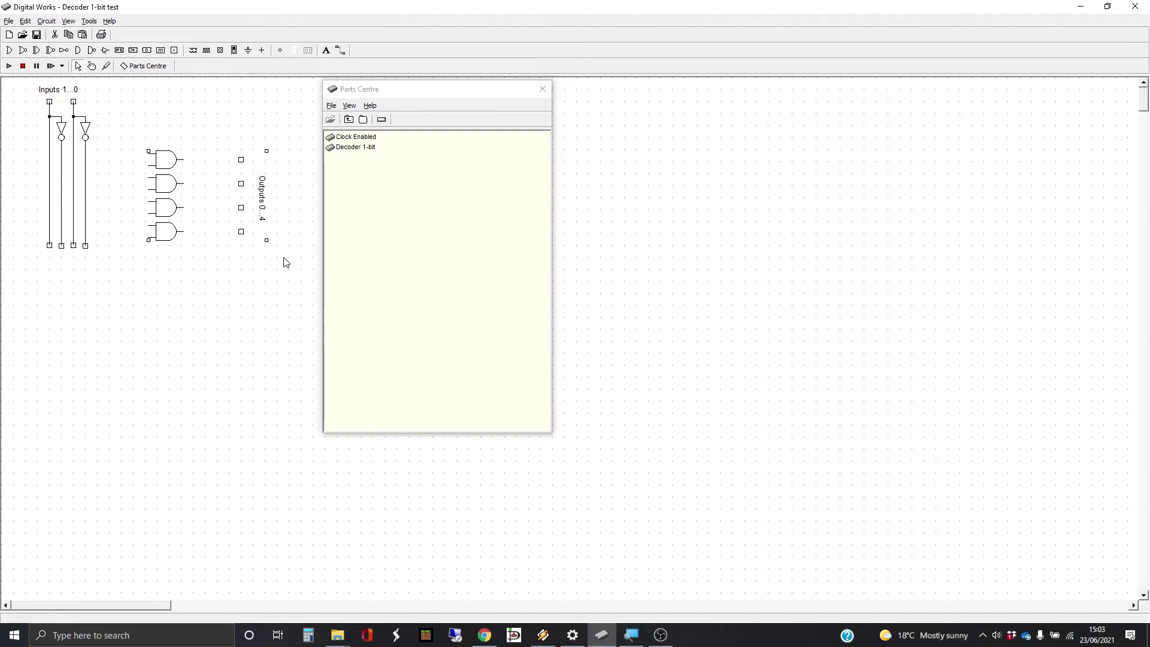
{"action": "key", "text": "Down"}
{"action": "left_click", "coordinate": [148, 86]}
{"action": "left_click", "coordinate": [341, 51]}
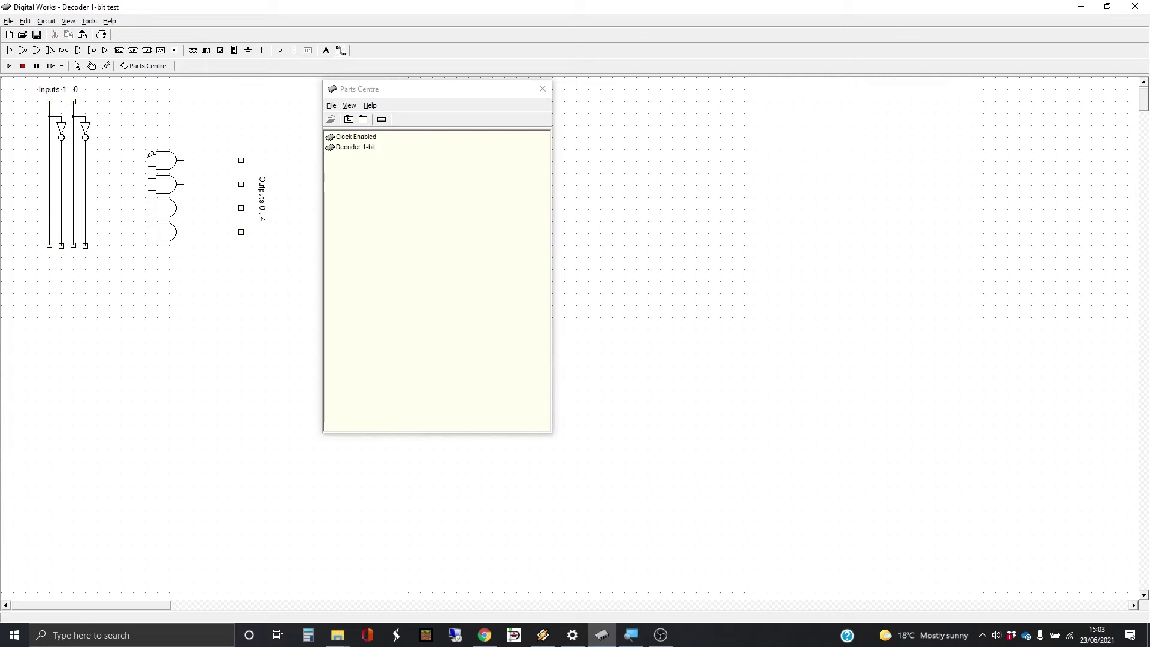
{"action": "left_click_drag", "start_coordinate": [149, 154], "coordinate": [66, 153]}
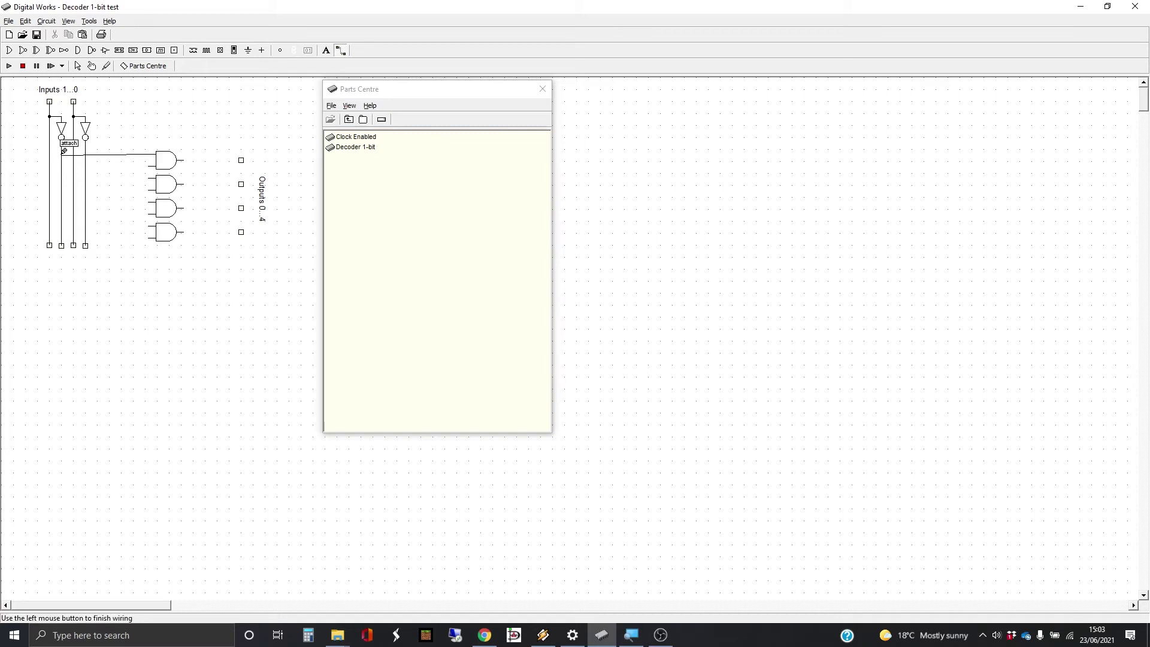
{"action": "right_click", "coordinate": [226, 107]}
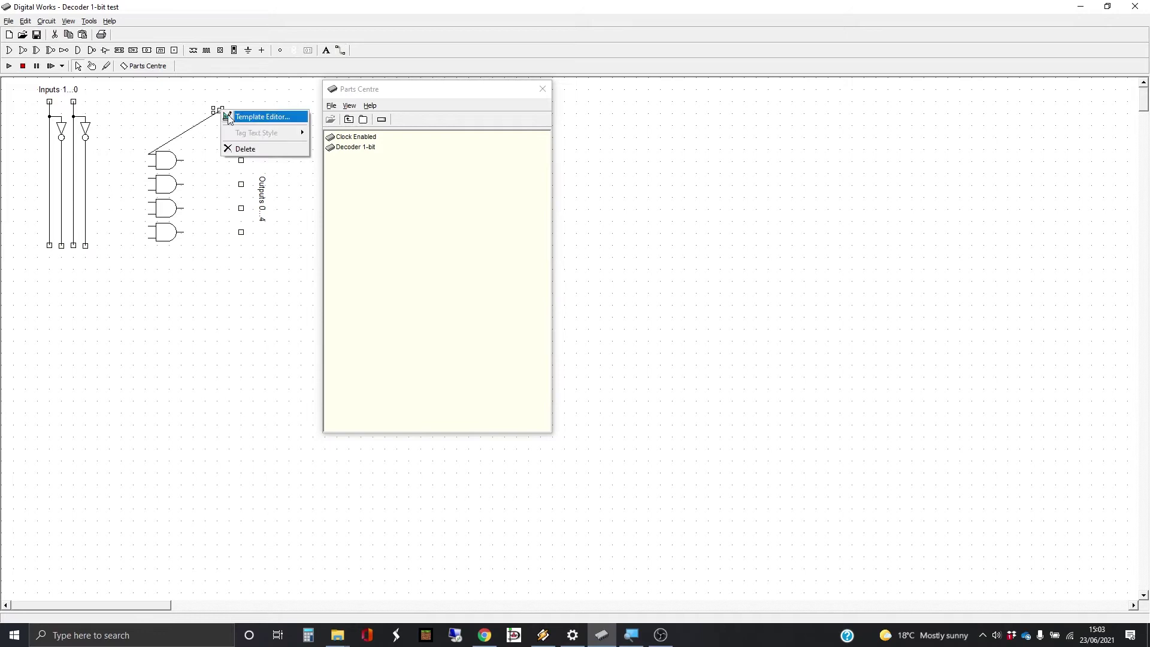
{"action": "left_click", "coordinate": [265, 116]}
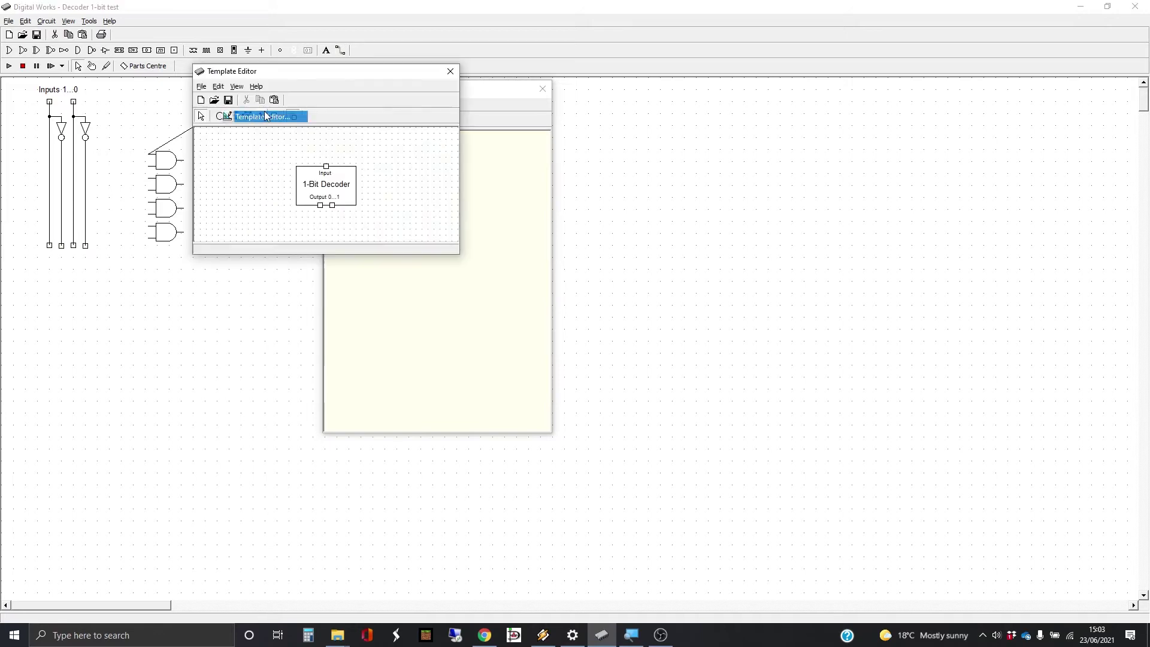
{"action": "left_click", "coordinate": [450, 71]}
{"action": "left_click_drag", "start_coordinate": [206, 96], "coordinate": [247, 131]}
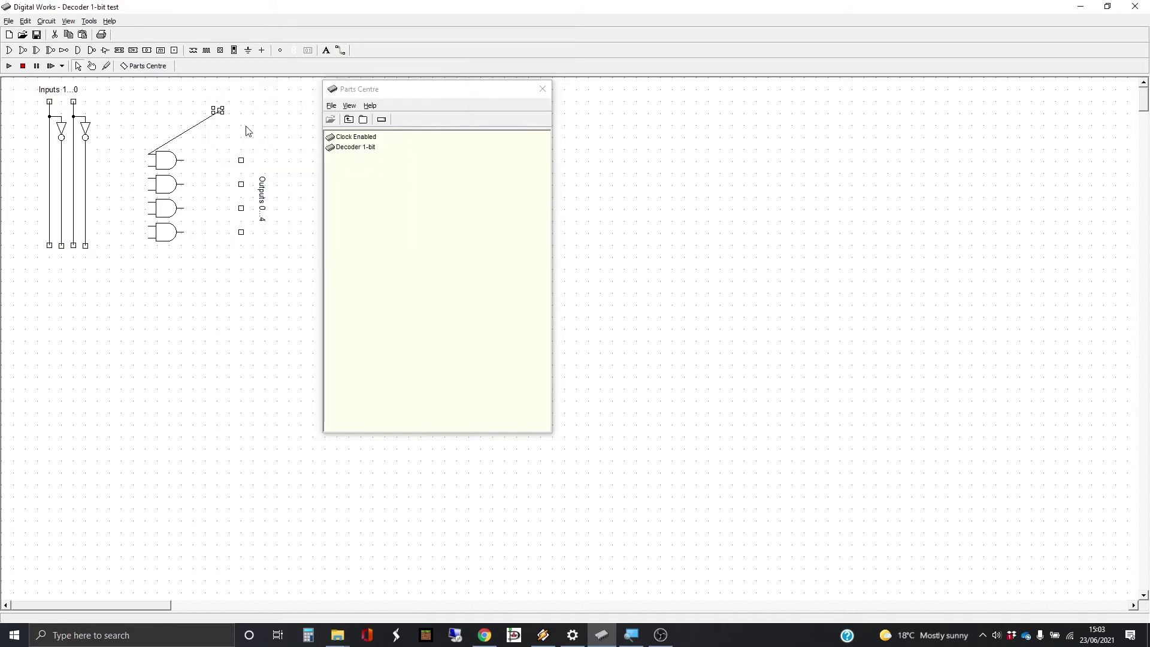
{"action": "key", "text": "Delete"}
{"action": "left_click", "coordinate": [554, 345]}
Step: Nudge the AND gates, output tags and output label slightly further down as a group
{"action": "left_click_drag", "start_coordinate": [119, 129], "coordinate": [288, 313]}
{"action": "key", "text": "Down"}
{"action": "key", "text": "Down"}
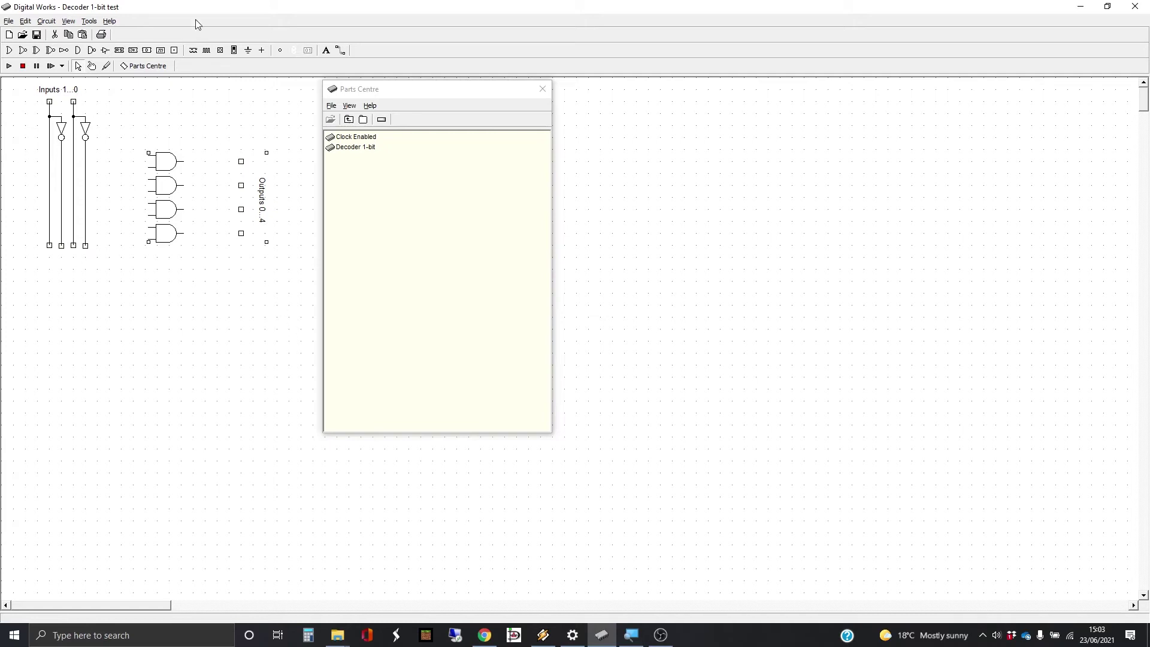
{"action": "left_click", "coordinate": [210, 92]}
Step: Wire the top AND gate's upper input to the inverted input 1 line and its lower input to the inverted input 0 line
{"action": "left_click", "coordinate": [338, 53]}
{"action": "left_click_drag", "start_coordinate": [151, 155], "coordinate": [64, 152]}
{"action": "left_click", "coordinate": [63, 153]}
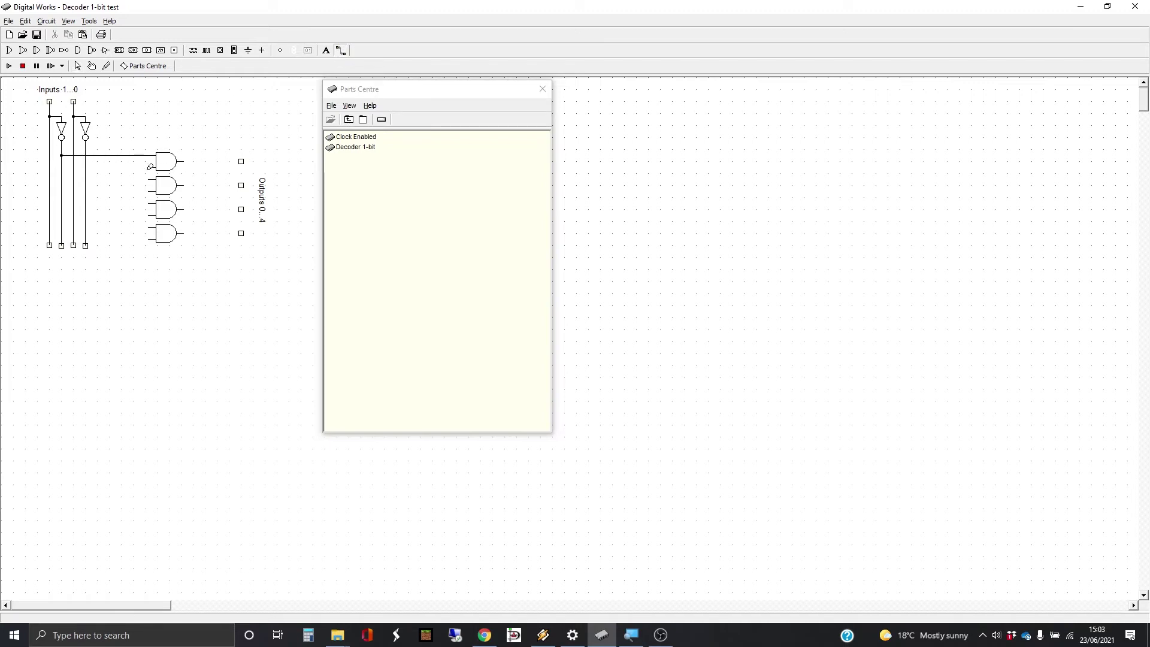
{"action": "left_click_drag", "start_coordinate": [93, 164], "coordinate": [87, 166]}
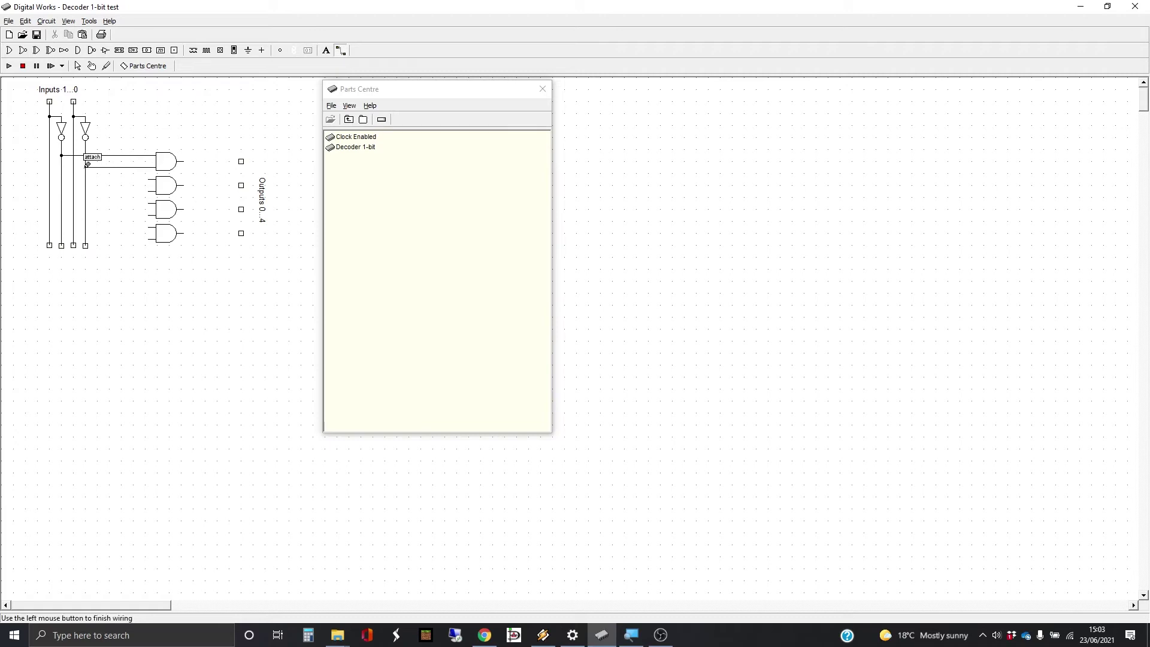
Step: Finish the top gate's lower wire, and wire the second AND gate's inputs to the inverted input 1 line and the input 0 line
{"action": "left_click", "coordinate": [88, 165]}
{"action": "left_click_drag", "start_coordinate": [155, 177], "coordinate": [58, 176]}
{"action": "left_click", "coordinate": [62, 178]}
{"action": "left_click_drag", "start_coordinate": [153, 189], "coordinate": [73, 190]}
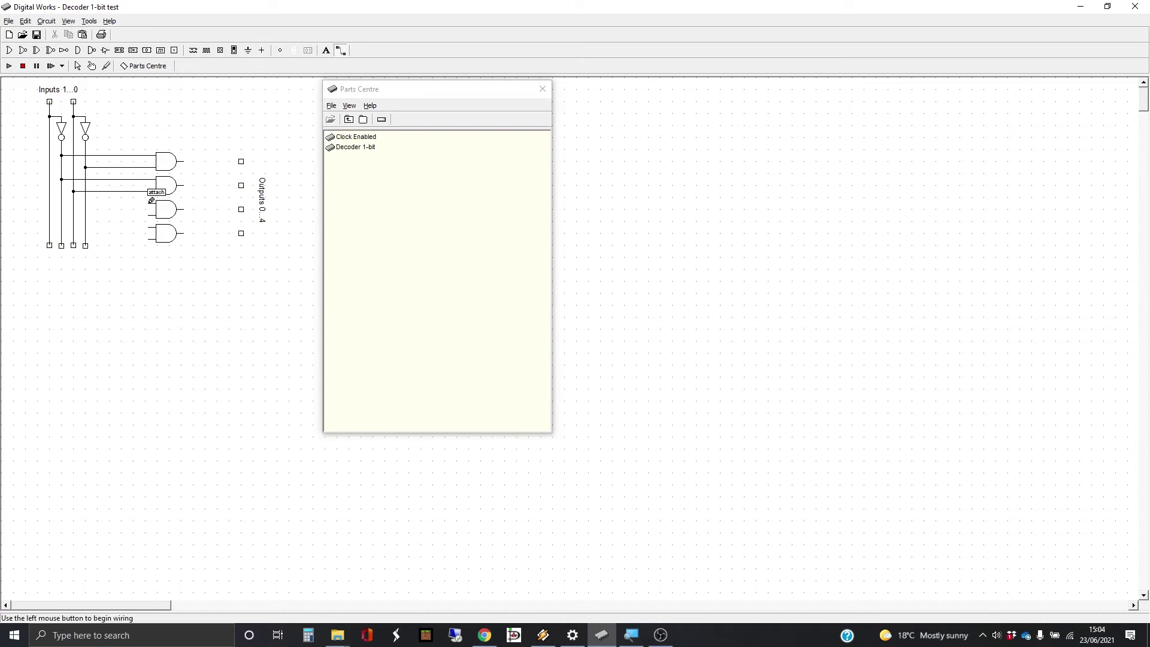
Step: Wire the third AND gate to input 1 and inverted input 0, and the fourth AND gate to input 1 and input 0
{"action": "left_click_drag", "start_coordinate": [151, 200], "coordinate": [54, 199]}
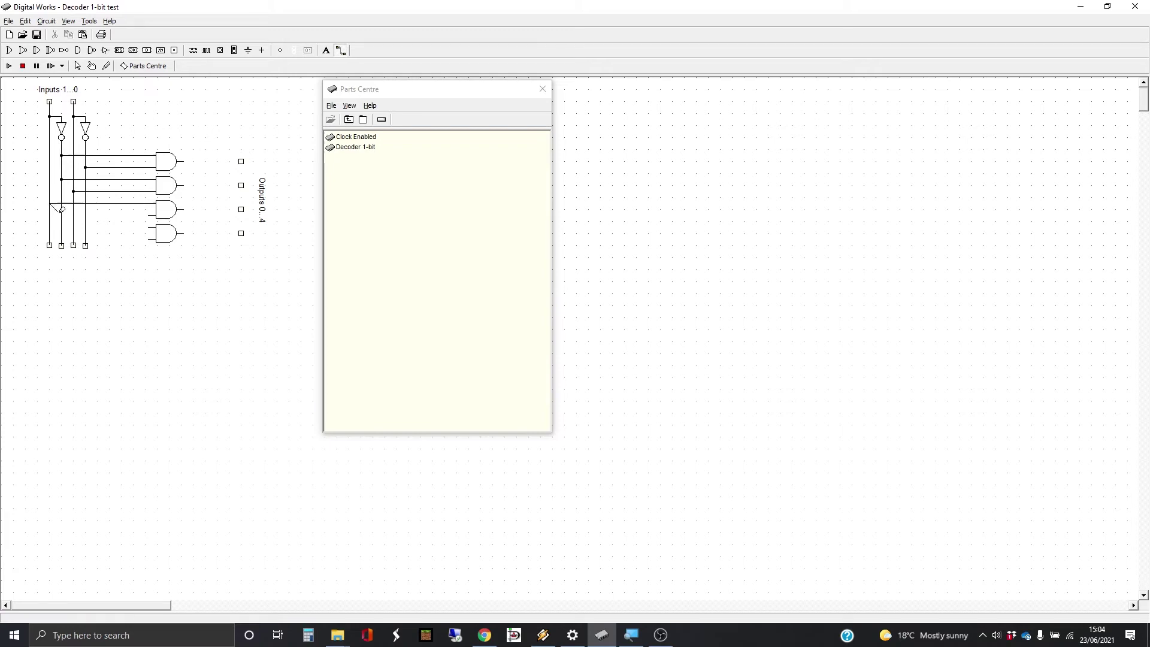
{"action": "left_click", "coordinate": [50, 203]}
{"action": "left_click_drag", "start_coordinate": [151, 214], "coordinate": [53, 223]}
{"action": "left_click_drag", "start_coordinate": [152, 237], "coordinate": [77, 237]}
Step: Wire the output of each of the four AND gates to the output tag level with it
{"action": "mouse_move", "coordinate": [183, 157]}
{"action": "left_mouse_down"}
{"action": "mouse_move", "coordinate": [244, 156]}
{"action": "mouse_move", "coordinate": [188, 181]}
{"action": "mouse_move", "coordinate": [245, 183]}
{"action": "left_mouse_up"}
{"action": "left_click", "coordinate": [242, 185]}
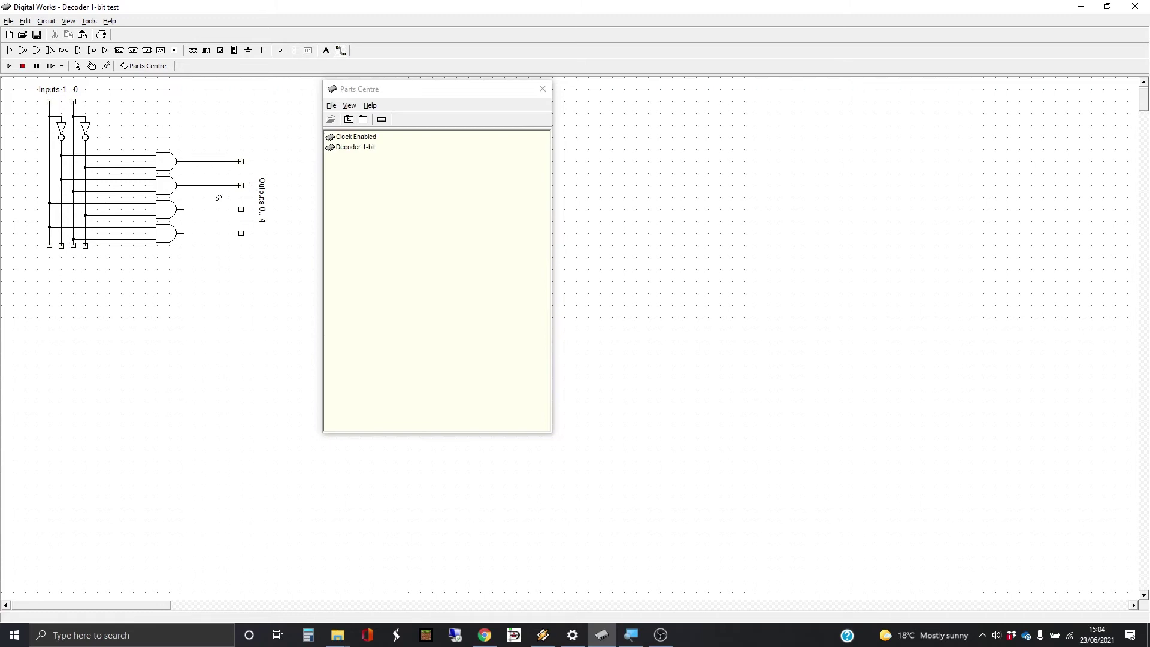
{"action": "left_click", "coordinate": [184, 208]}
{"action": "left_click", "coordinate": [242, 208]}
{"action": "left_click", "coordinate": [184, 233]}
{"action": "left_click", "coordinate": [242, 233]}
Step: Open the macro template for editing and change its title annotation to "2-Bit Decoder"
{"action": "left_click", "coordinate": [89, 21]}
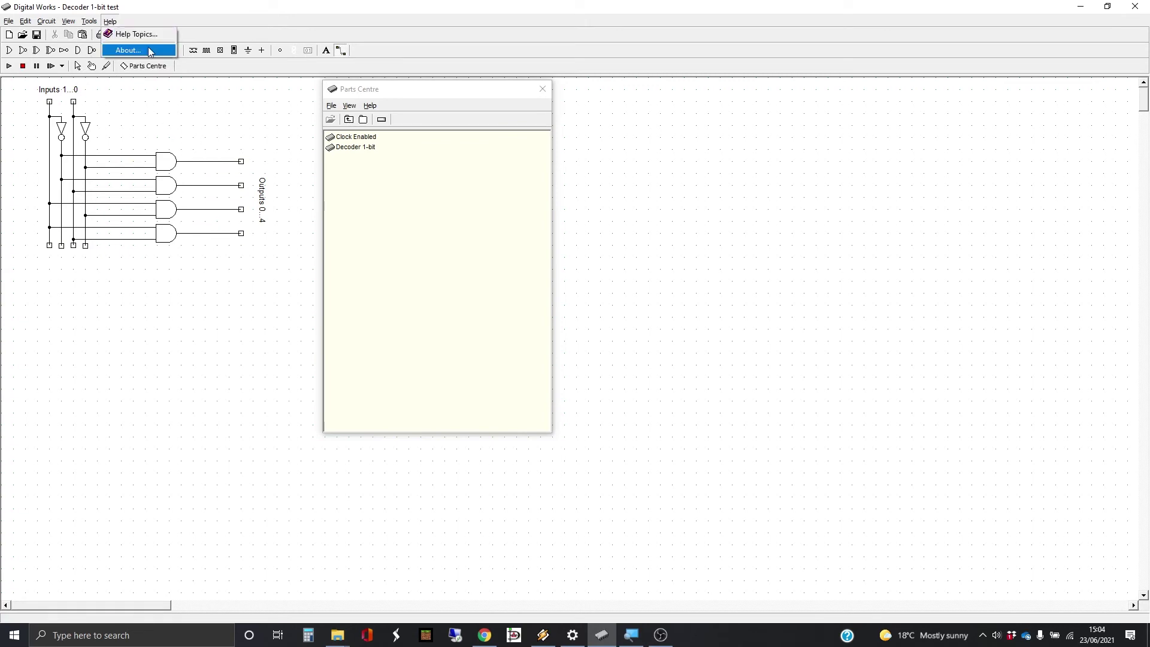
{"action": "left_click", "coordinate": [114, 46]}
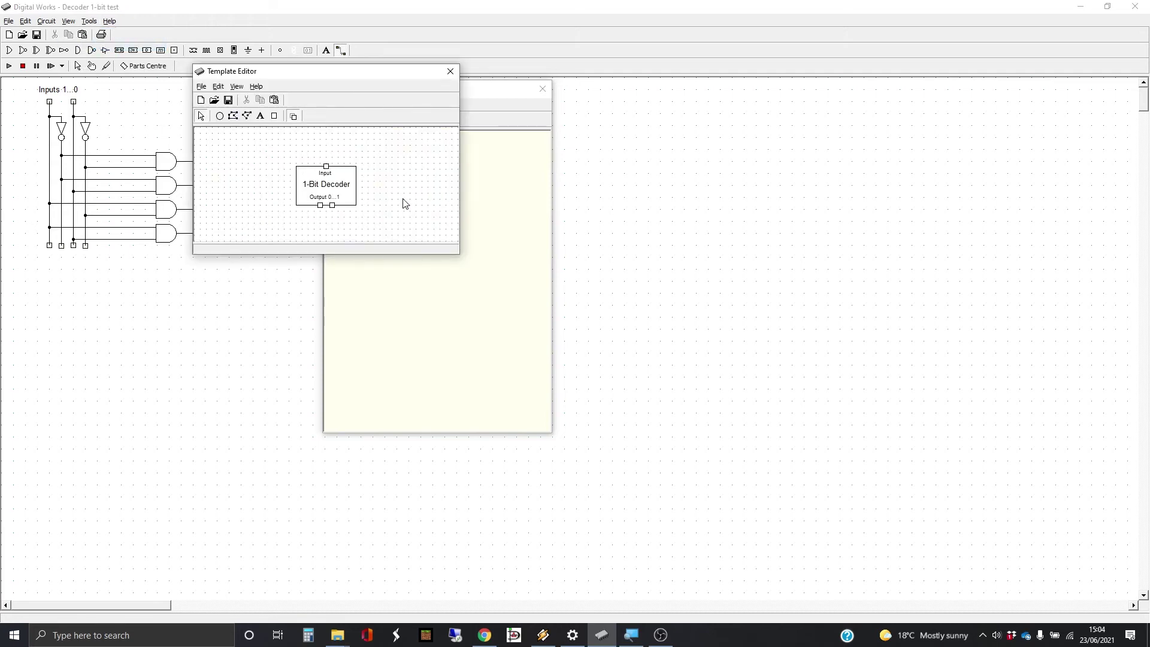
{"action": "left_click", "coordinate": [346, 187]}
{"action": "right_click", "coordinate": [346, 187]}
{"action": "left_click", "coordinate": [383, 224]}
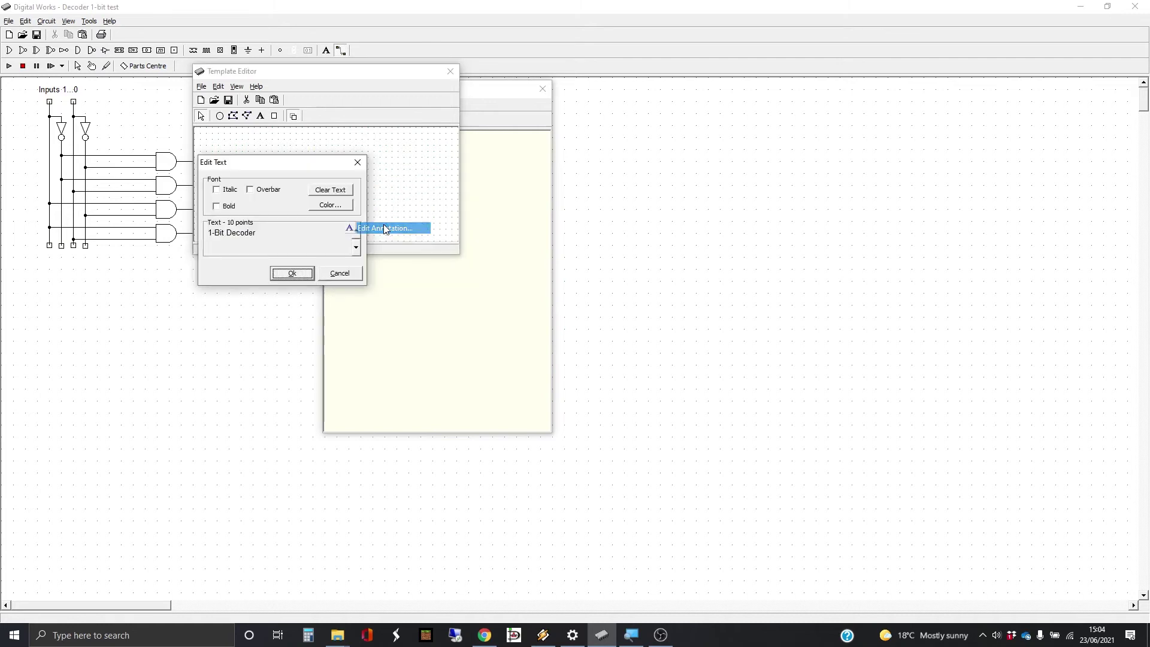
{"action": "left_click_drag", "start_coordinate": [208, 232], "coordinate": [217, 232]}
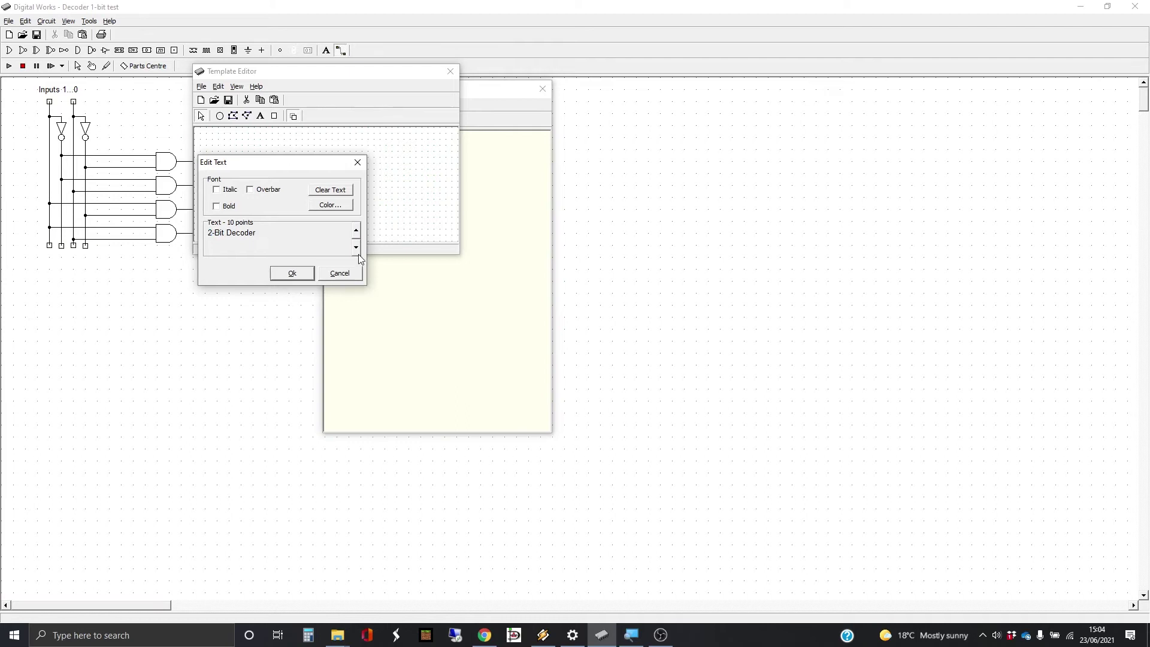
{"action": "type", "text": "2"}
{"action": "left_click", "coordinate": [300, 278]}
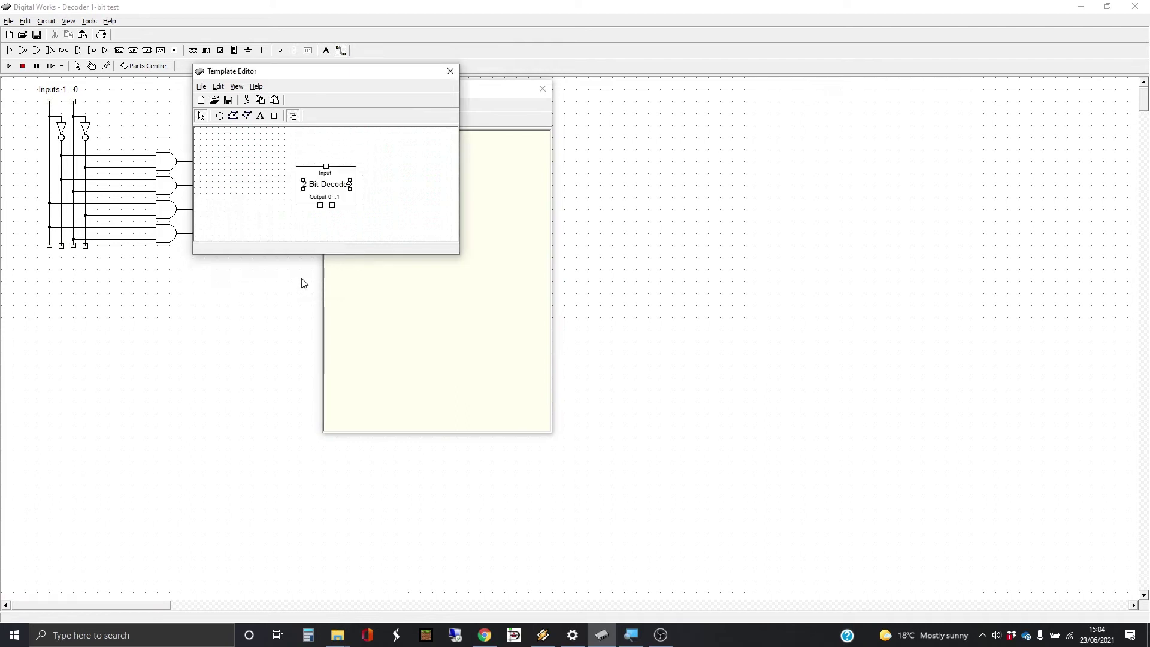
Step: Change the template's input annotation to "Input 1..0"
{"action": "left_click", "coordinate": [394, 200]}
{"action": "left_click", "coordinate": [329, 174]}
{"action": "right_click", "coordinate": [329, 174]}
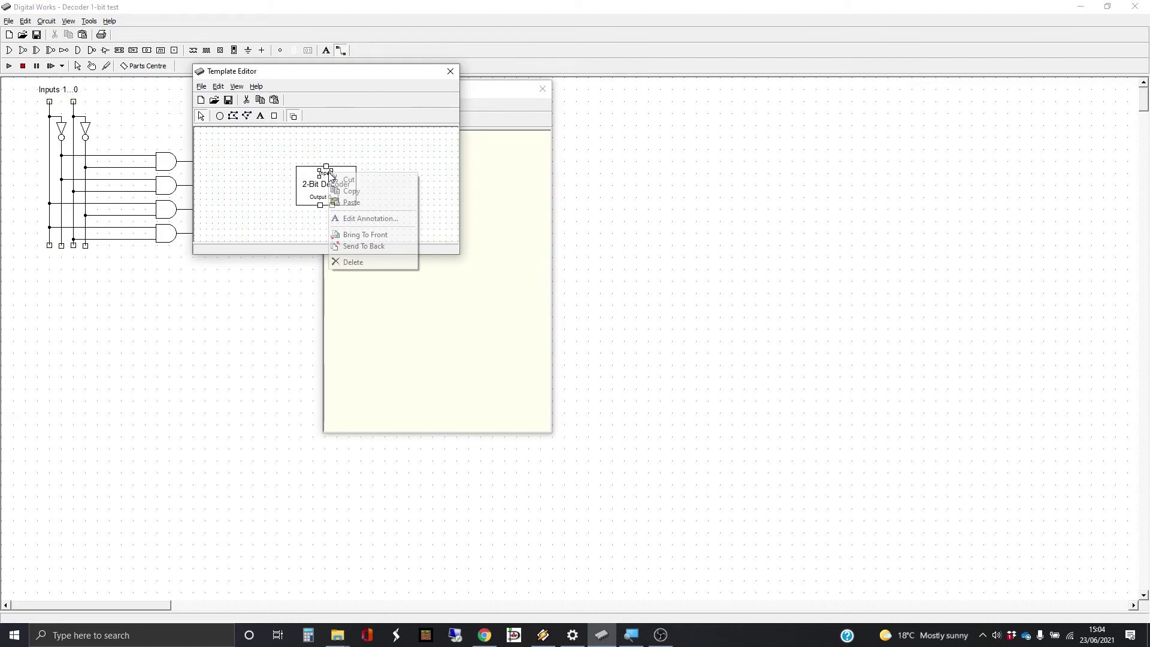
{"action": "left_click", "coordinate": [372, 219]}
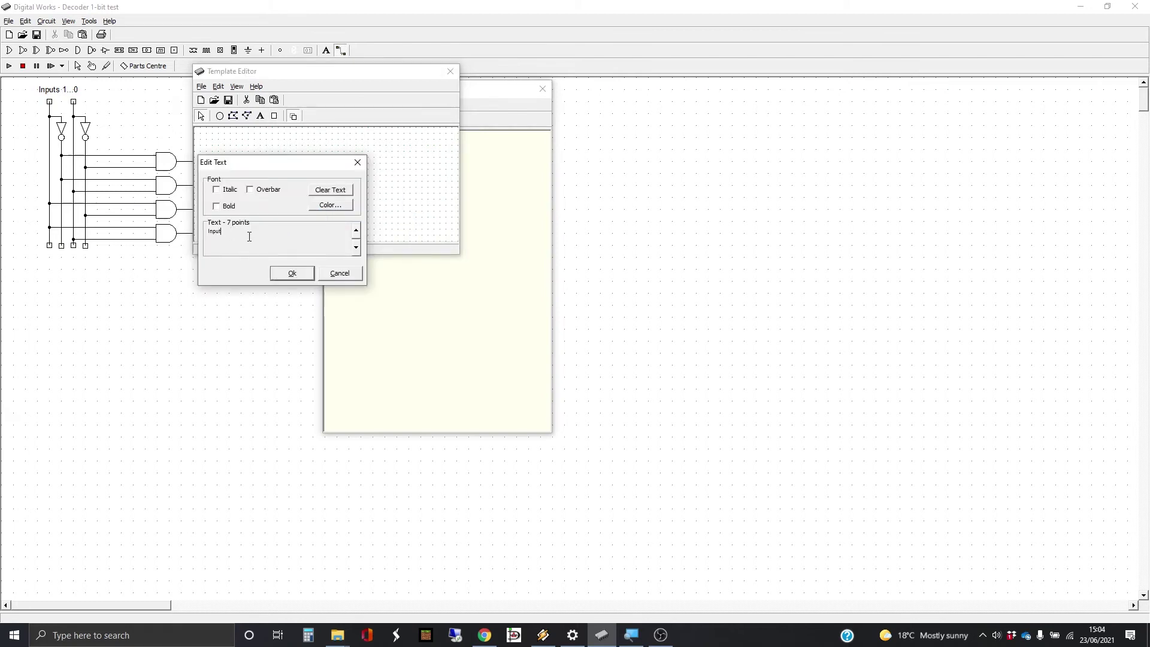
{"action": "type", "text": "1..0"}
{"action": "key", "text": "Return"}
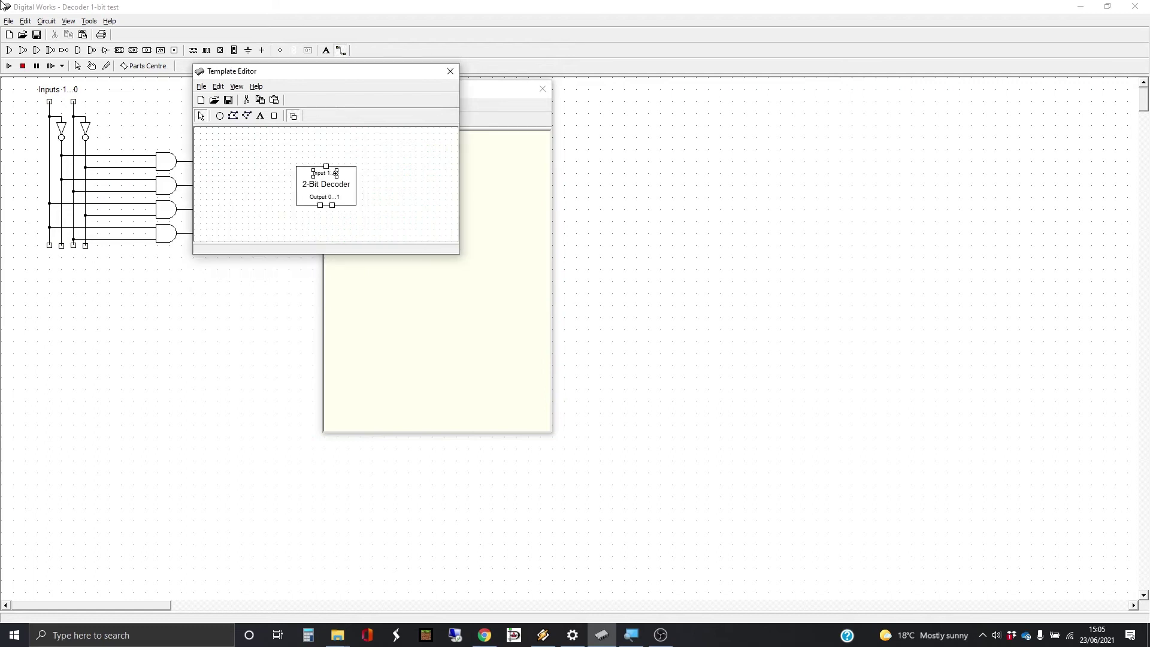
Step: Change the template's output annotation to "Output 0...3" and close the Template Editor
{"action": "right_click", "coordinate": [324, 199]}
{"action": "left_click", "coordinate": [367, 245]}
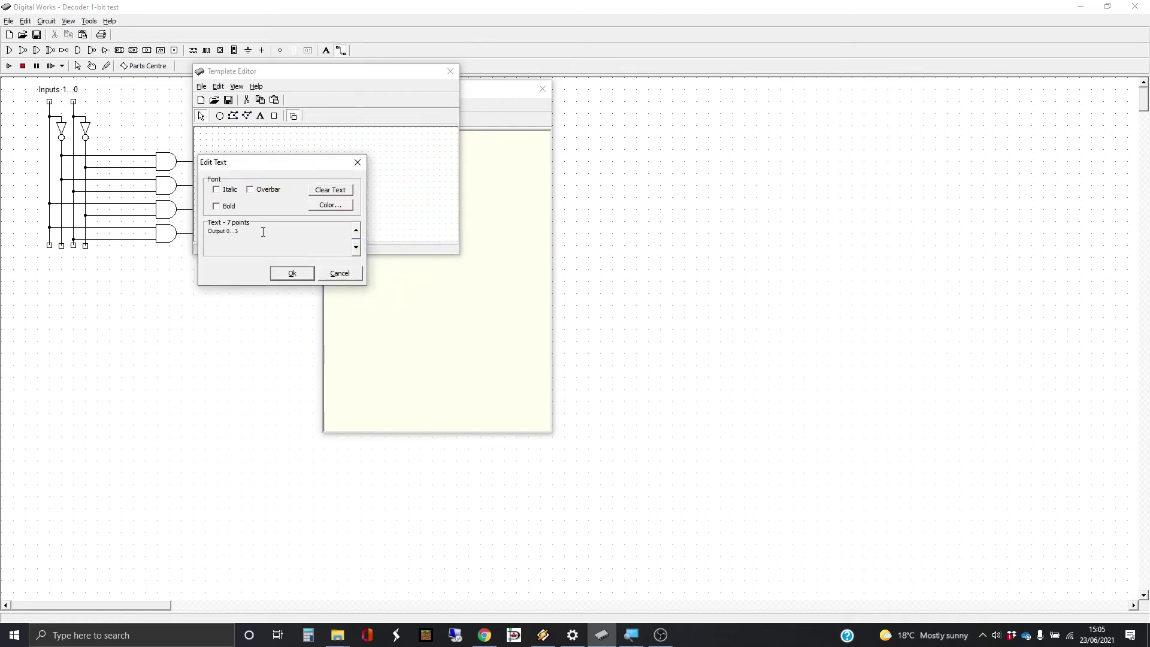
{"action": "left_click", "coordinate": [304, 273]}
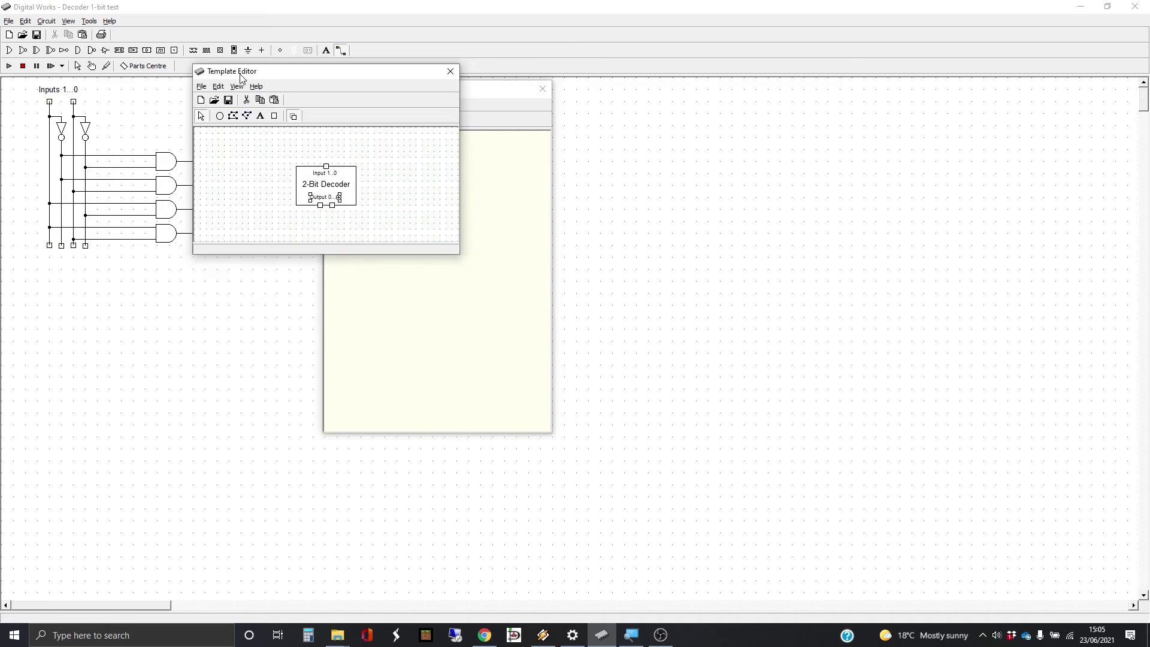
{"action": "left_click_drag", "start_coordinate": [241, 76], "coordinate": [350, 70]}
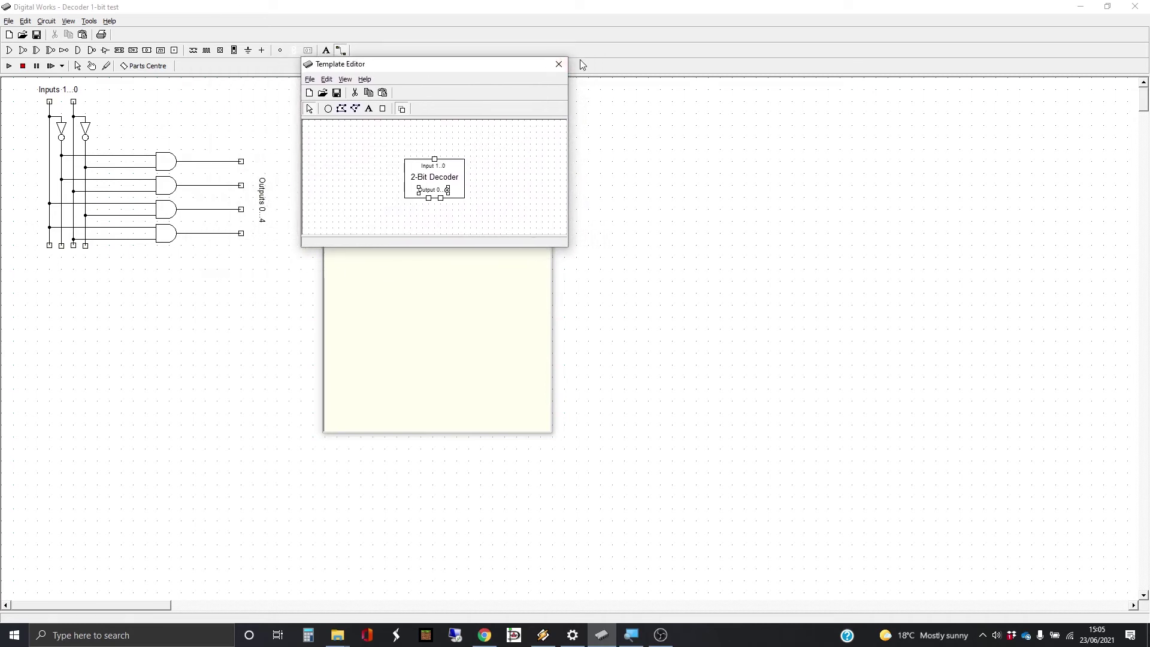
{"action": "left_click", "coordinate": [557, 65]}
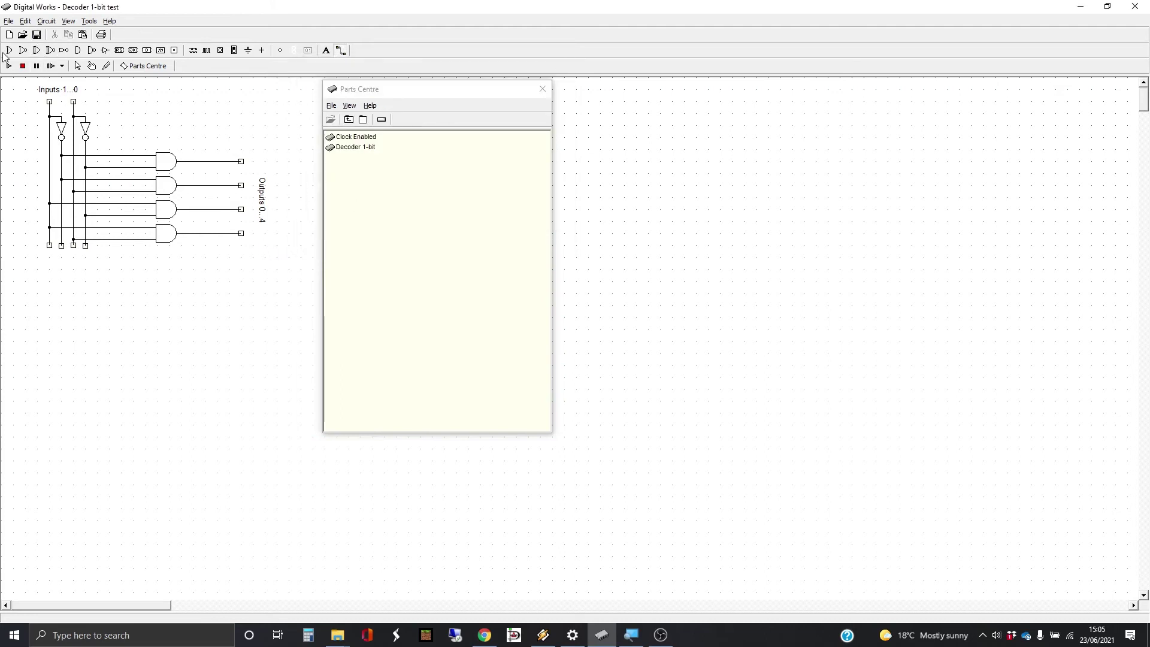
Step: Change the label beside the circuit's output tags to "Outputs 0...3"
{"action": "right_click", "coordinate": [265, 208]}
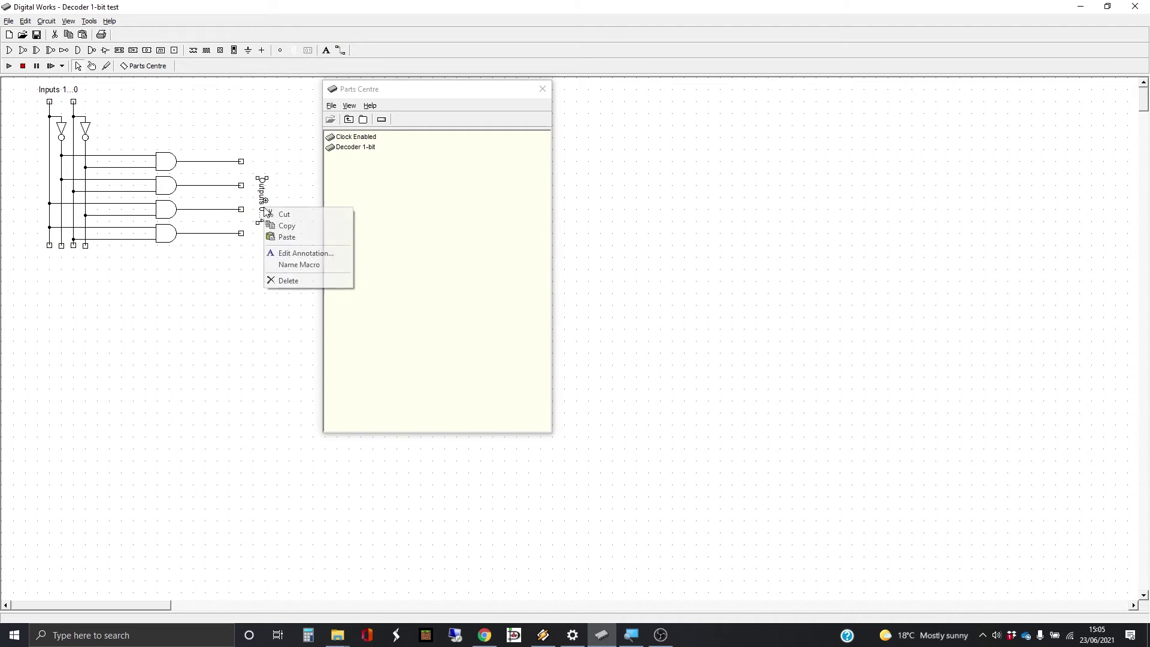
{"action": "left_click", "coordinate": [325, 258]}
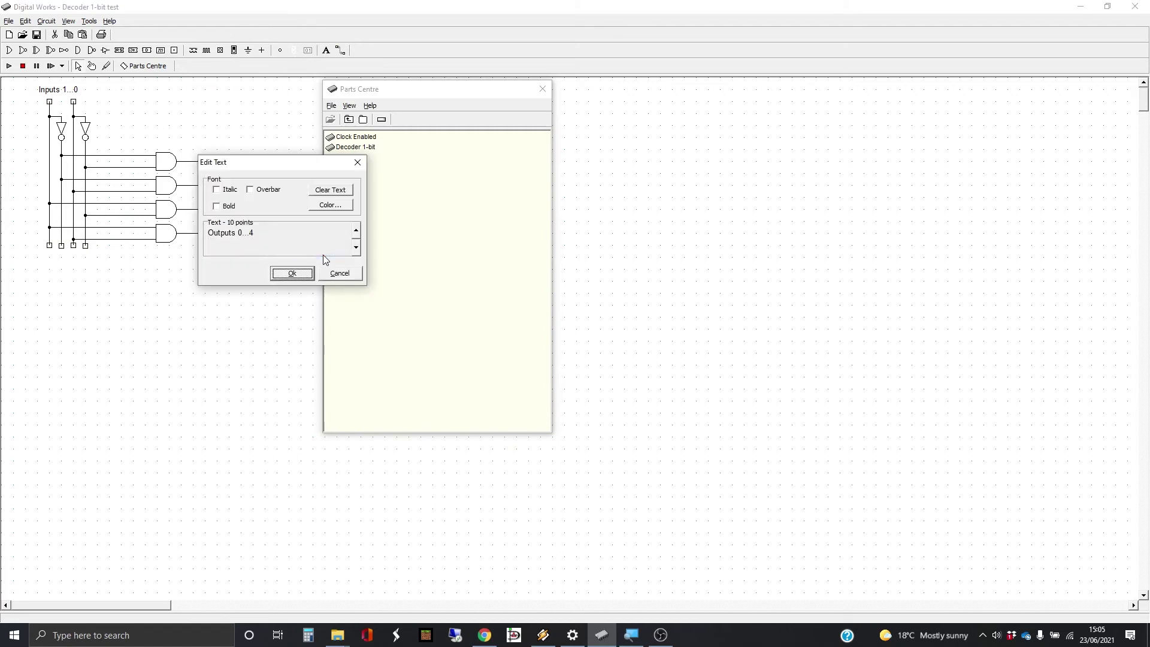
{"action": "left_click", "coordinate": [264, 231]}
{"action": "left_click", "coordinate": [284, 273]}
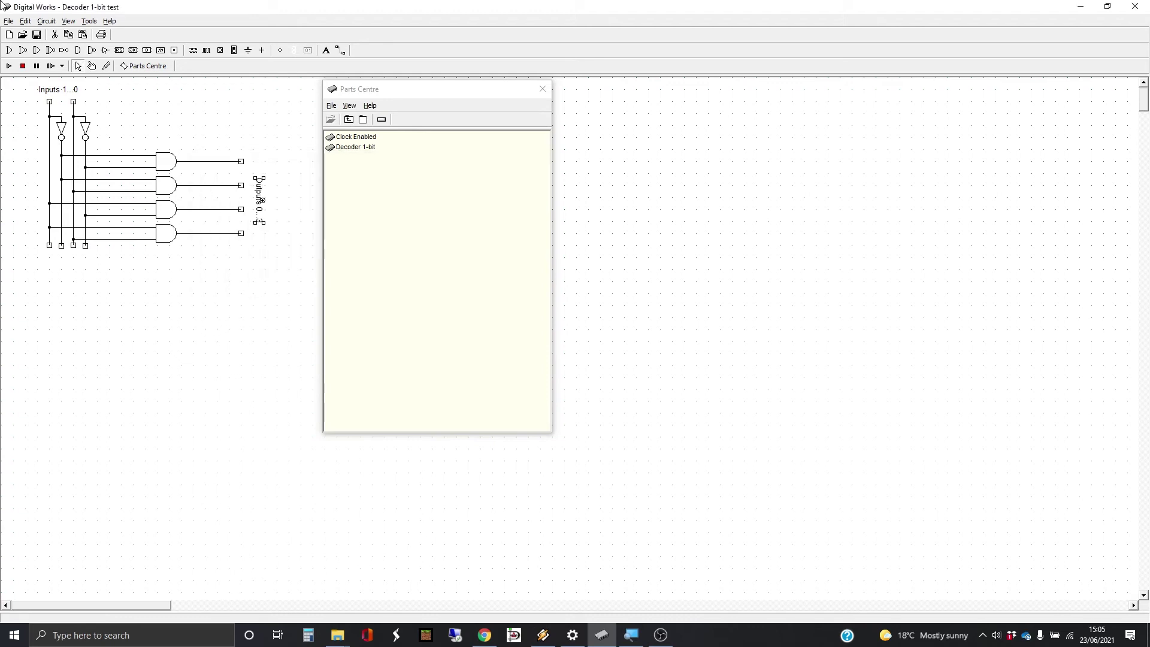
Step: Reopen the Template Editor and add a second input pin on the upper edge of the 2-Bit Decoder block
{"action": "left_click", "coordinate": [91, 19]}
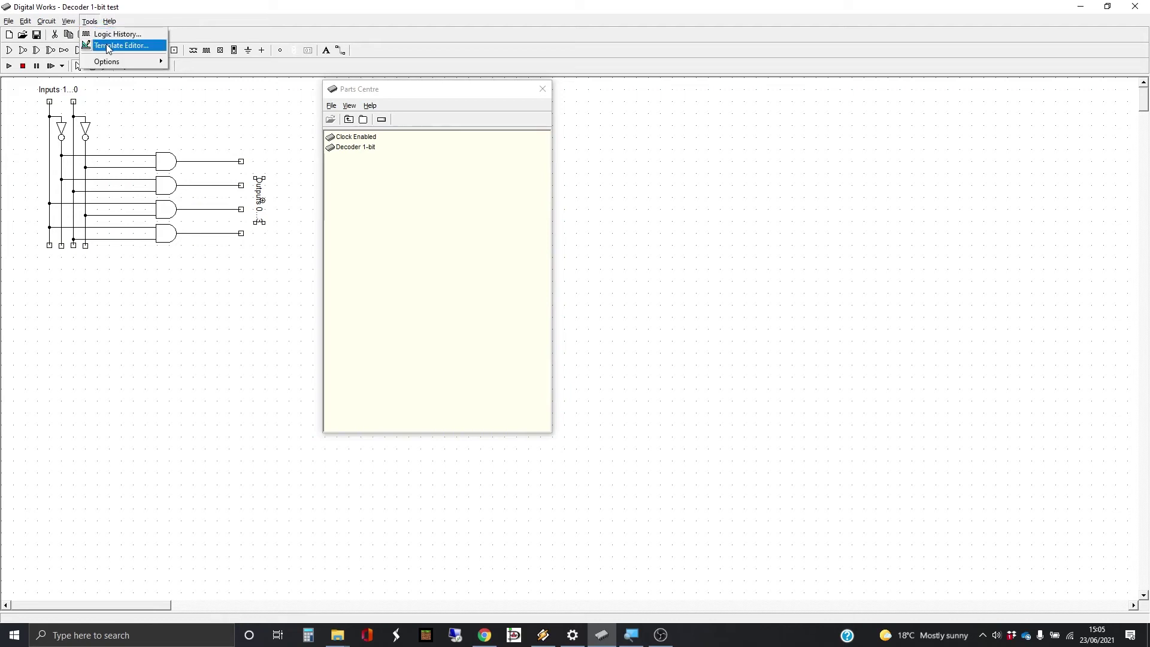
{"action": "left_click", "coordinate": [111, 46]}
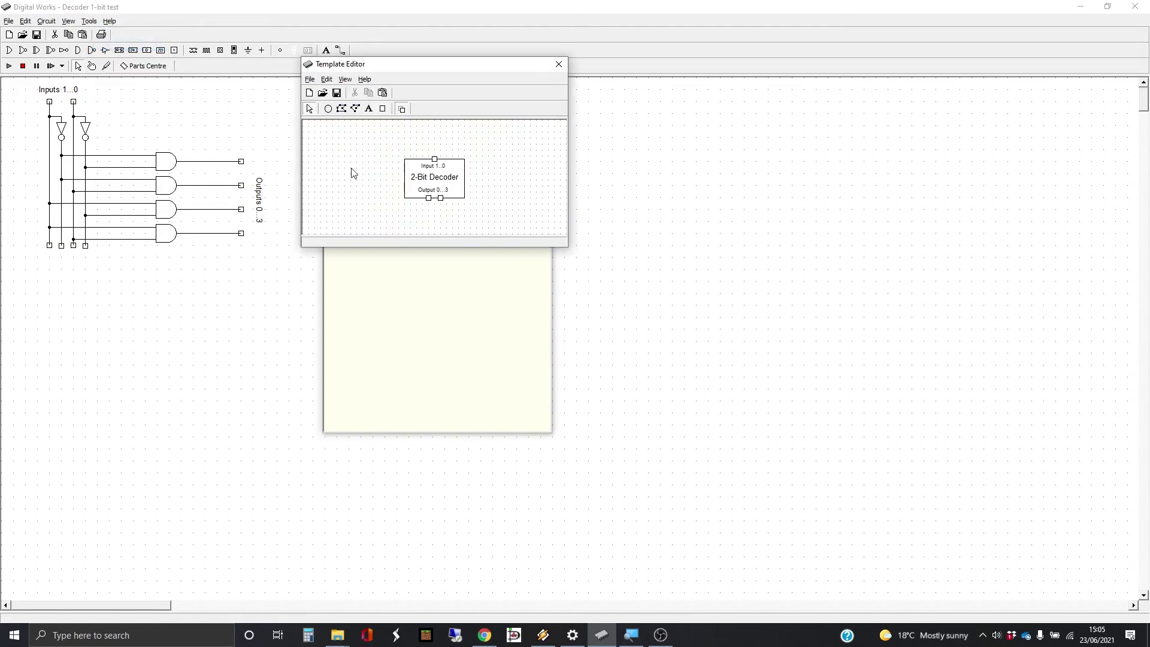
{"action": "left_click", "coordinate": [383, 108]}
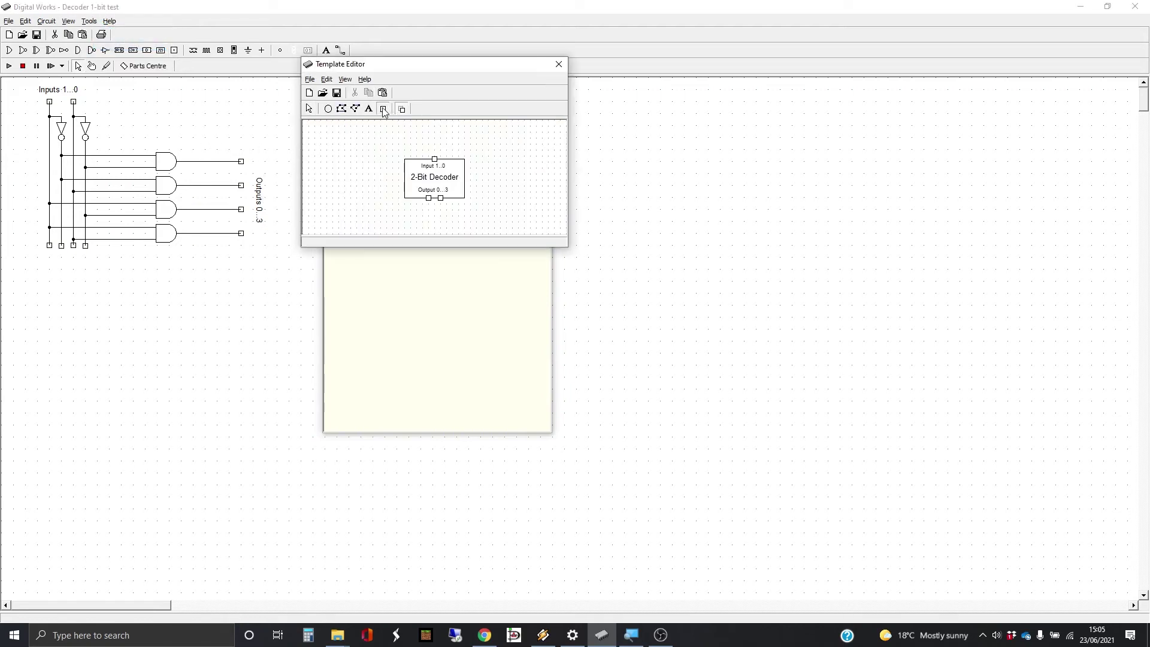
{"action": "left_click", "coordinate": [444, 159]}
Step: Duplicate the template's two output pins to make four, and shift them left to centre them along the block's lower edge
{"action": "left_click_drag", "start_coordinate": [450, 209], "coordinate": [424, 194]}
{"action": "key", "text": "ctrl+v"}
{"action": "left_click_drag", "start_coordinate": [454, 214], "coordinate": [412, 193]}
{"action": "key", "text": "Left"}
{"action": "key", "text": "Left"}
{"action": "key", "text": "Left"}
{"action": "key", "text": "Left"}
{"action": "key", "text": "Left"}
{"action": "key", "text": "Left"}
{"action": "key", "text": "Left"}
{"action": "key", "text": "Left"}
{"action": "key", "text": "Left"}
{"action": "key", "text": "Left"}
{"action": "key", "text": "Left"}
{"action": "key", "text": "Left"}
{"action": "key", "text": "Left"}
{"action": "key", "text": "Left"}
{"action": "key", "text": "Left"}
{"action": "key", "text": "Left"}
Step: Shift the template's two input pins left to centre them on the block's upper edge, and close the Template Editor
{"action": "left_click_drag", "start_coordinate": [413, 137], "coordinate": [454, 165]}
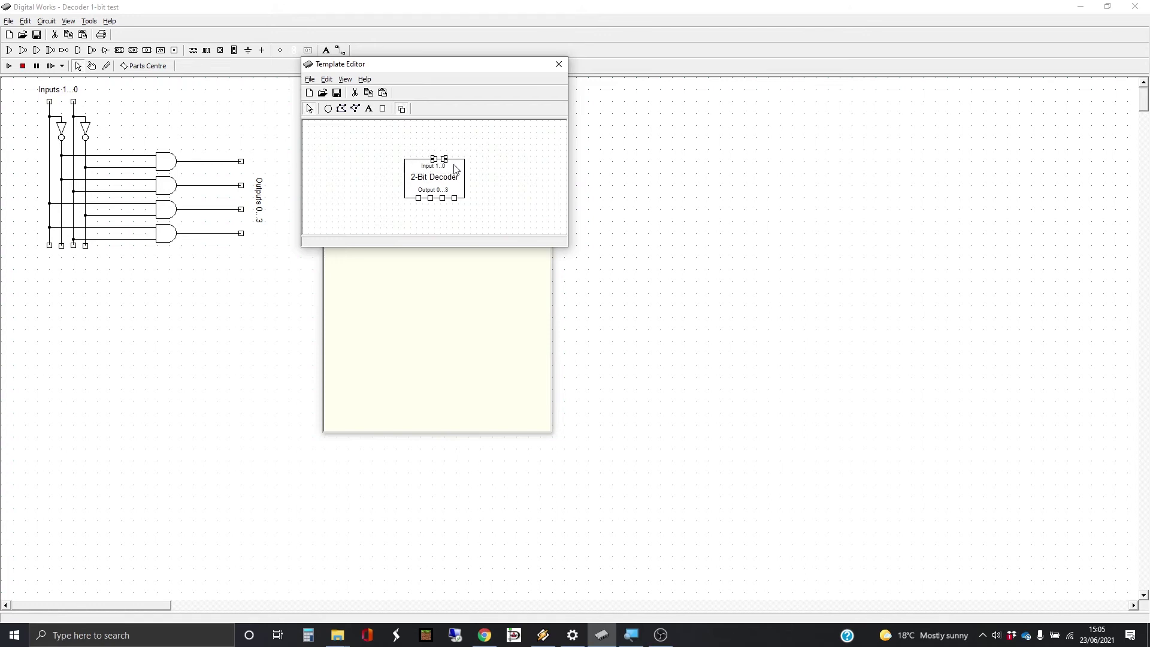
{"action": "key", "text": "Left"}
{"action": "key", "text": "Left"}
{"action": "key", "text": "Left"}
{"action": "key", "text": "Left"}
{"action": "key", "text": "Left"}
{"action": "key", "text": "Left"}
{"action": "key", "text": "Left"}
{"action": "key", "text": "Left"}
{"action": "left_click", "coordinate": [559, 64]}
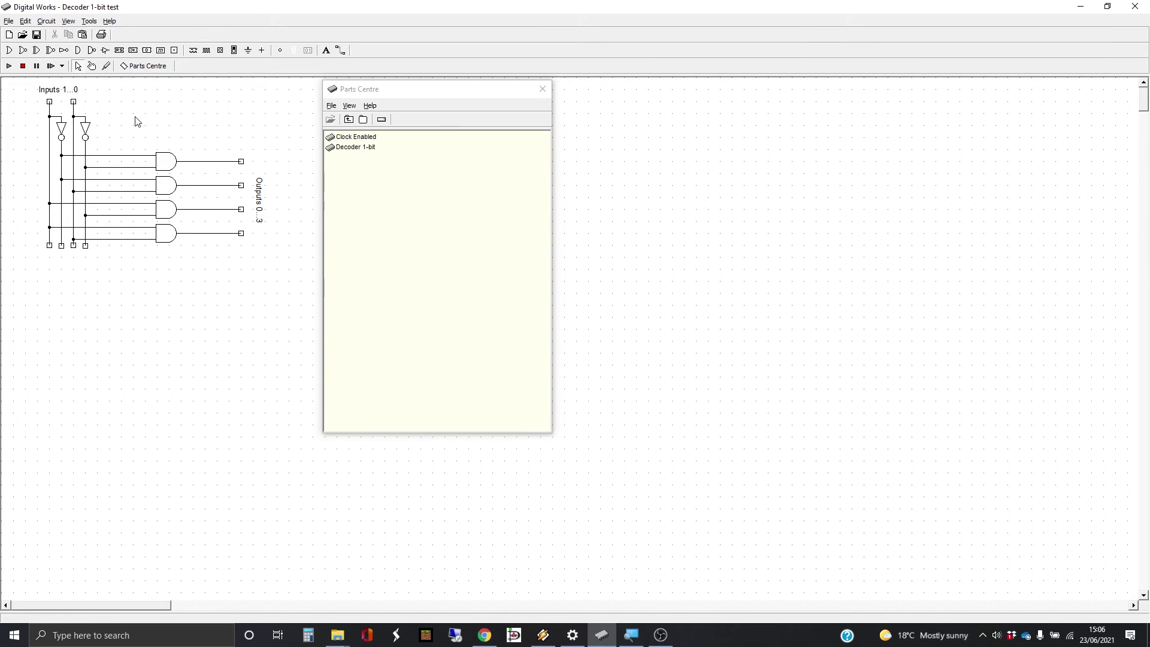
Step: Associate the input 1 tag with the left input pin of the 2-Bit Decoder template
{"action": "left_click", "coordinate": [50, 101]}
{"action": "right_click", "coordinate": [50, 102]}
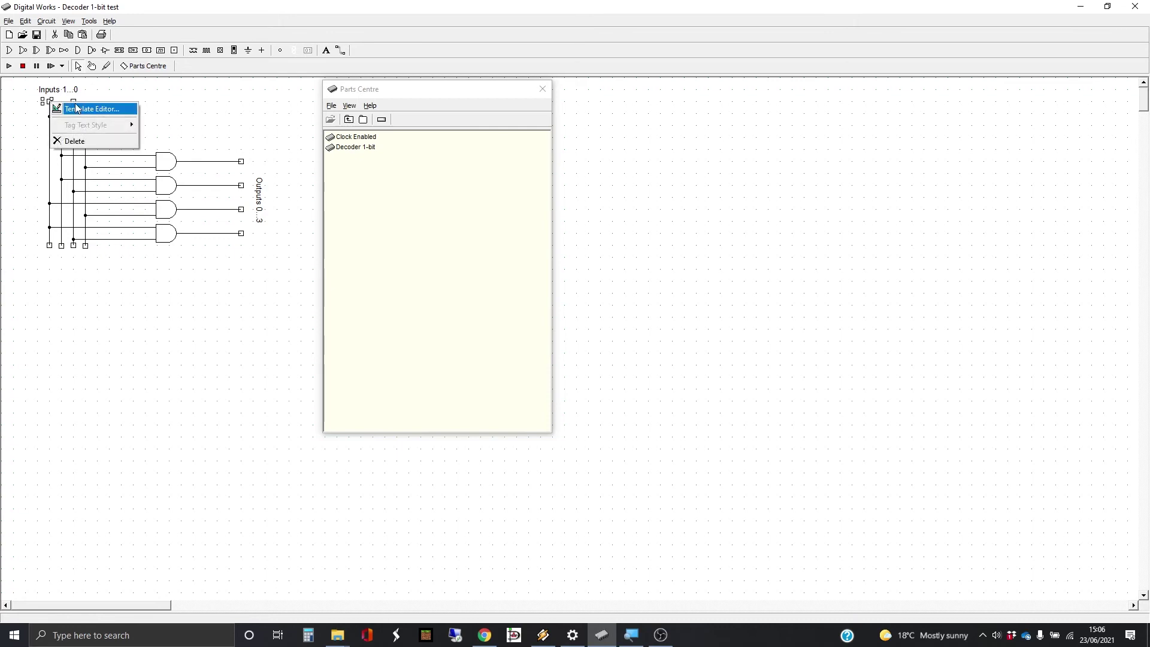
{"action": "left_click", "coordinate": [75, 108]}
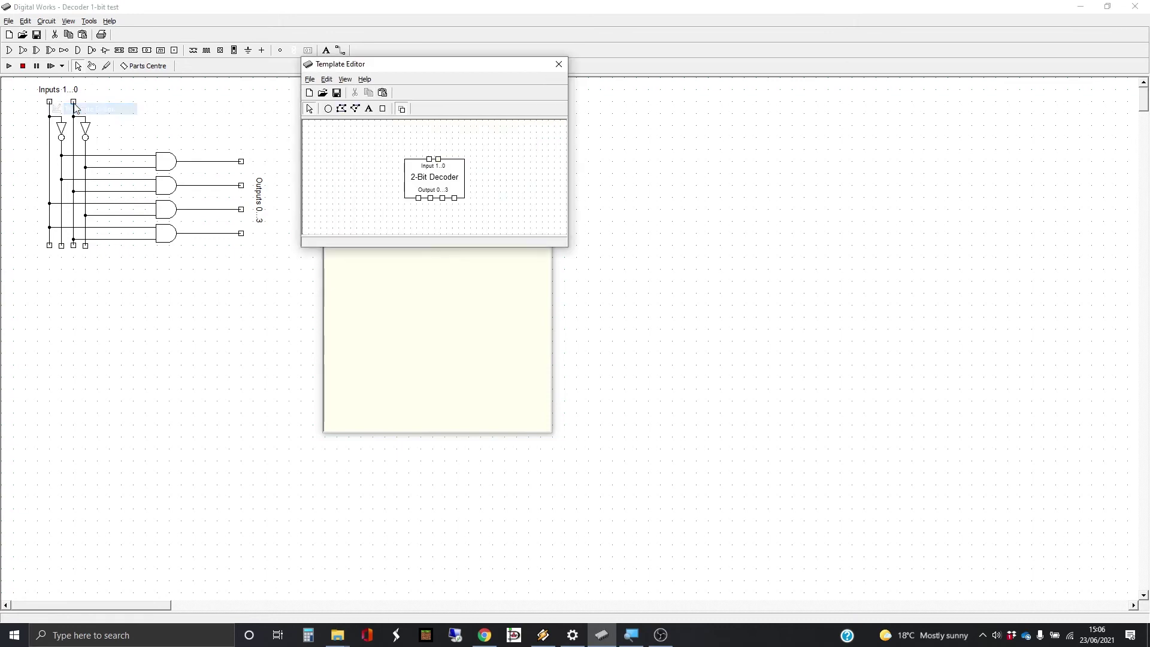
{"action": "left_click", "coordinate": [429, 163]}
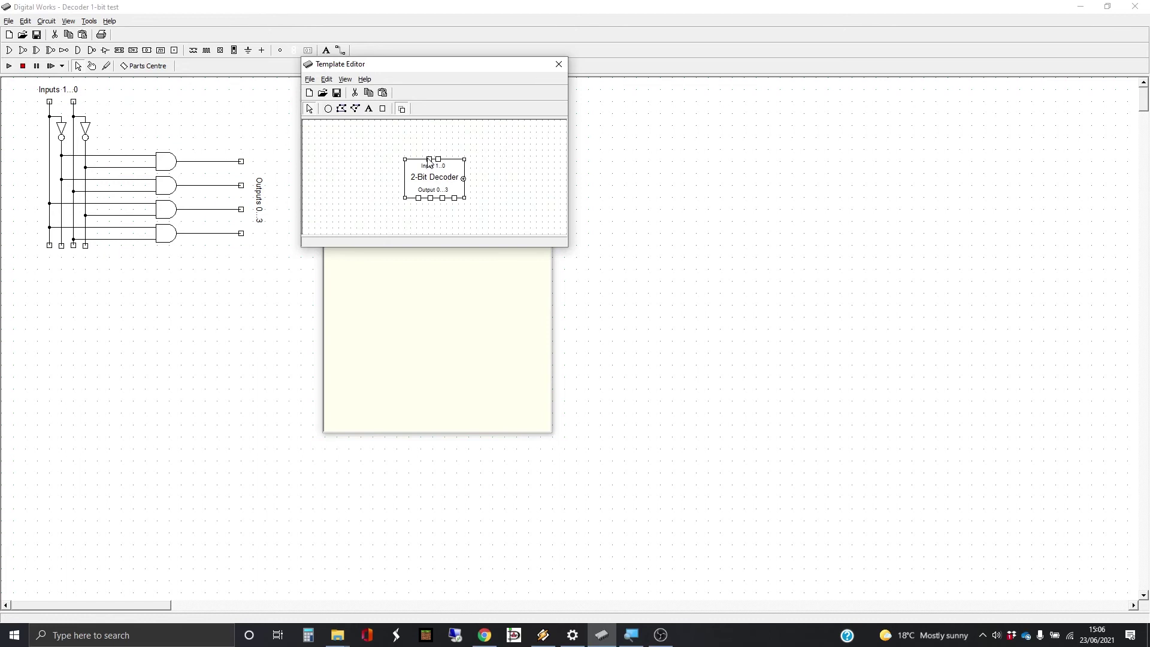
{"action": "left_click", "coordinate": [429, 160]}
{"action": "right_click", "coordinate": [430, 160]}
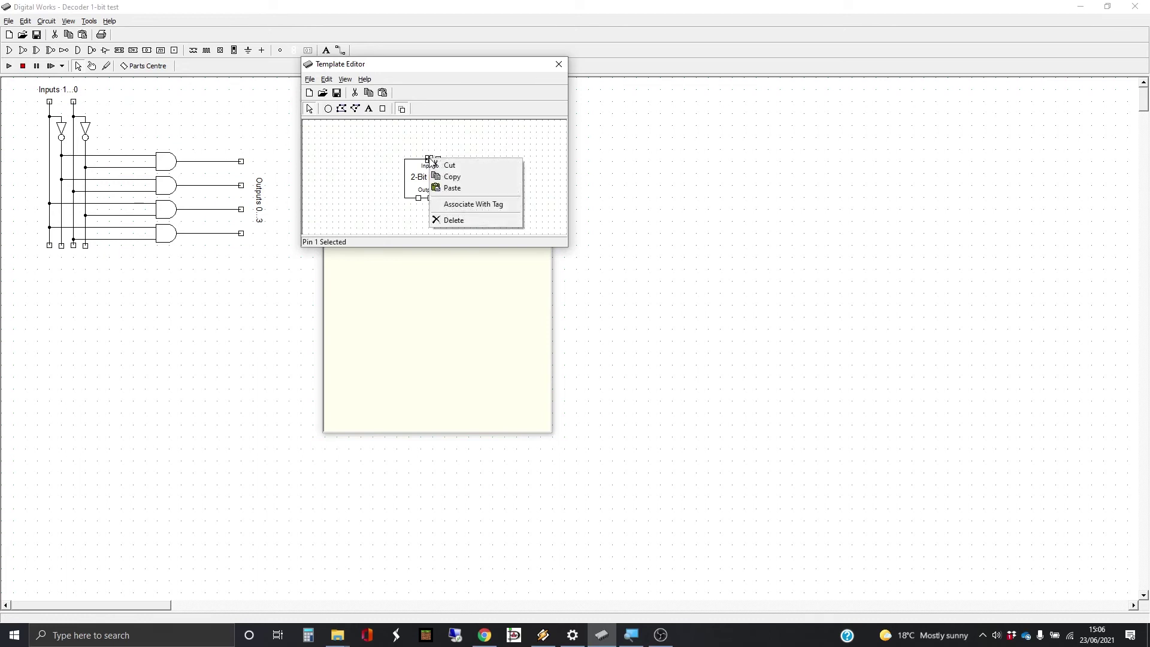
{"action": "left_click", "coordinate": [476, 204]}
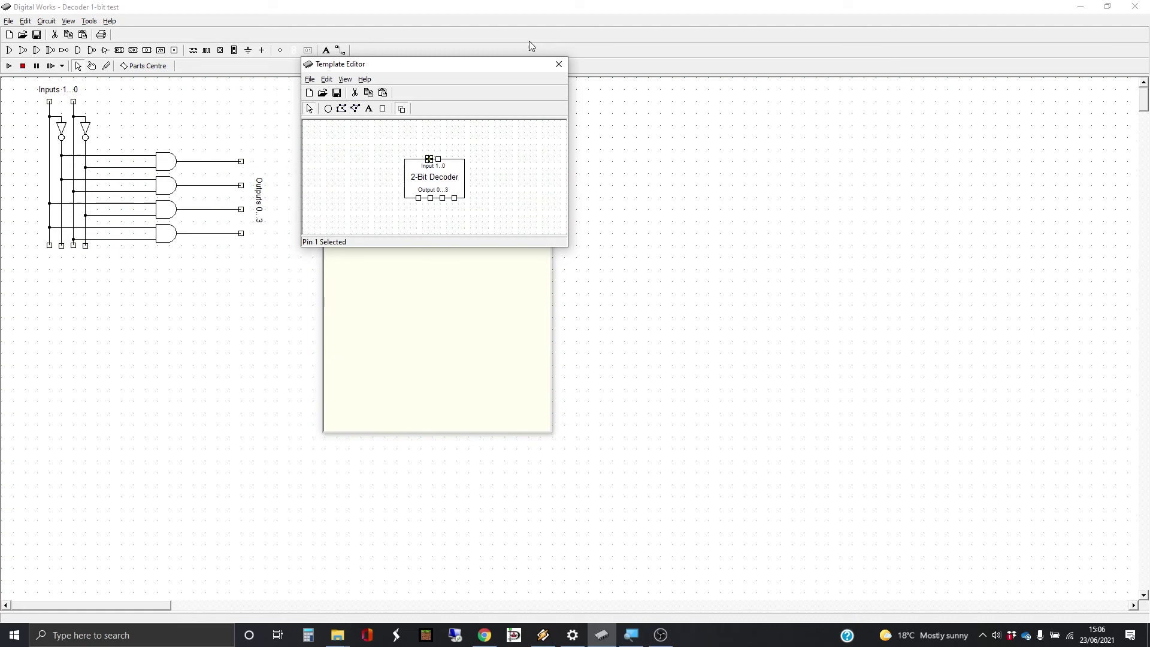
{"action": "left_click", "coordinate": [559, 64]}
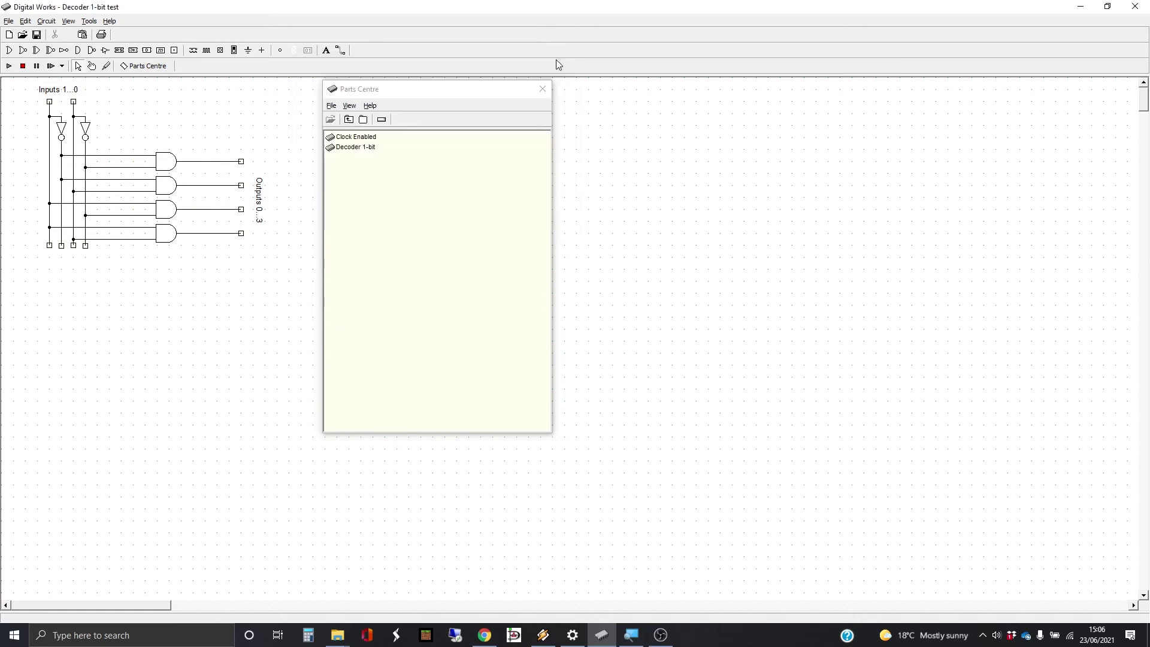
Step: Associate the input 0 tag with the right input pin of the 2-Bit Decoder template
{"action": "right_click", "coordinate": [74, 106]}
{"action": "left_click", "coordinate": [96, 108]}
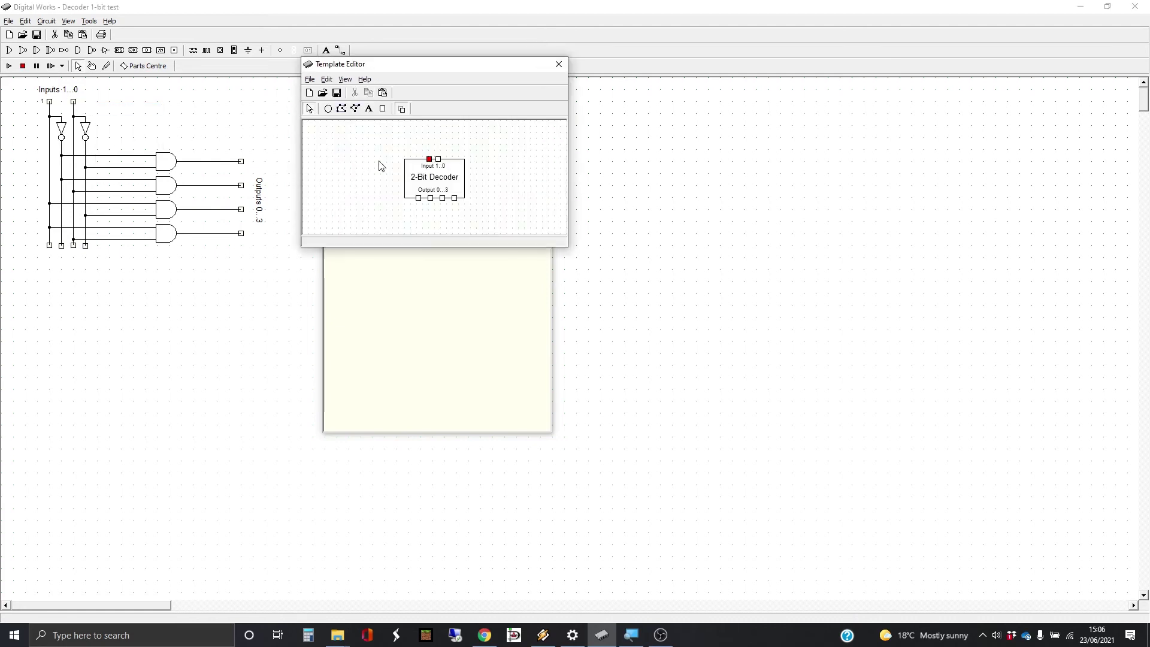
{"action": "left_click", "coordinate": [439, 160]}
{"action": "right_click", "coordinate": [441, 160]}
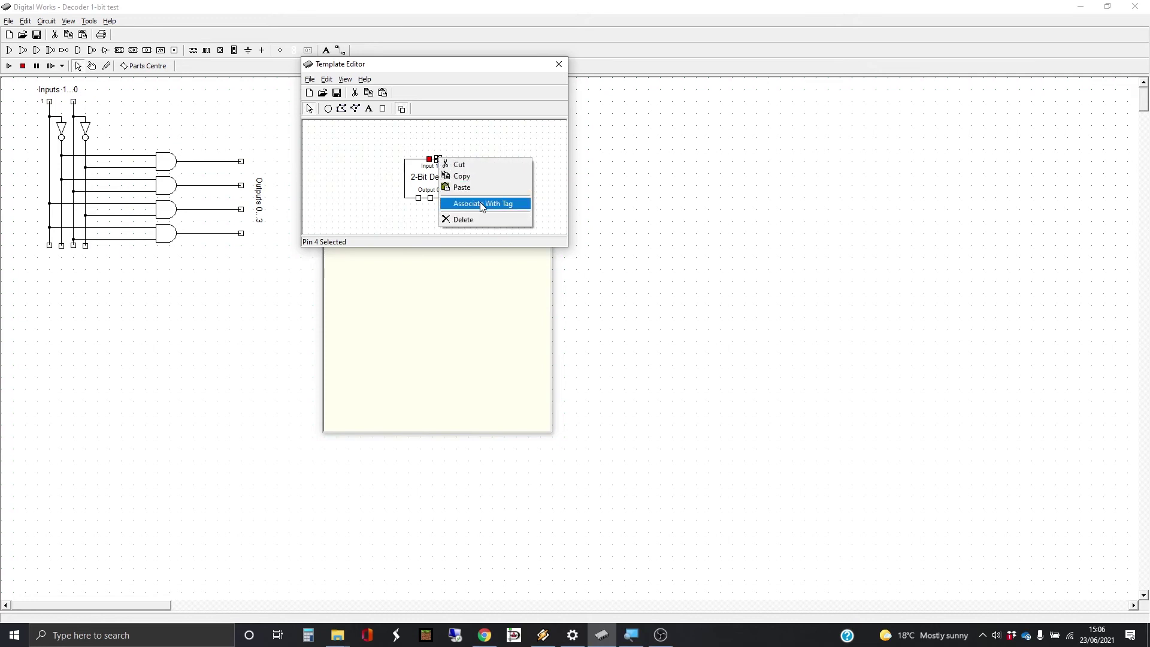
{"action": "left_click", "coordinate": [479, 203]}
{"action": "left_click", "coordinate": [554, 68]}
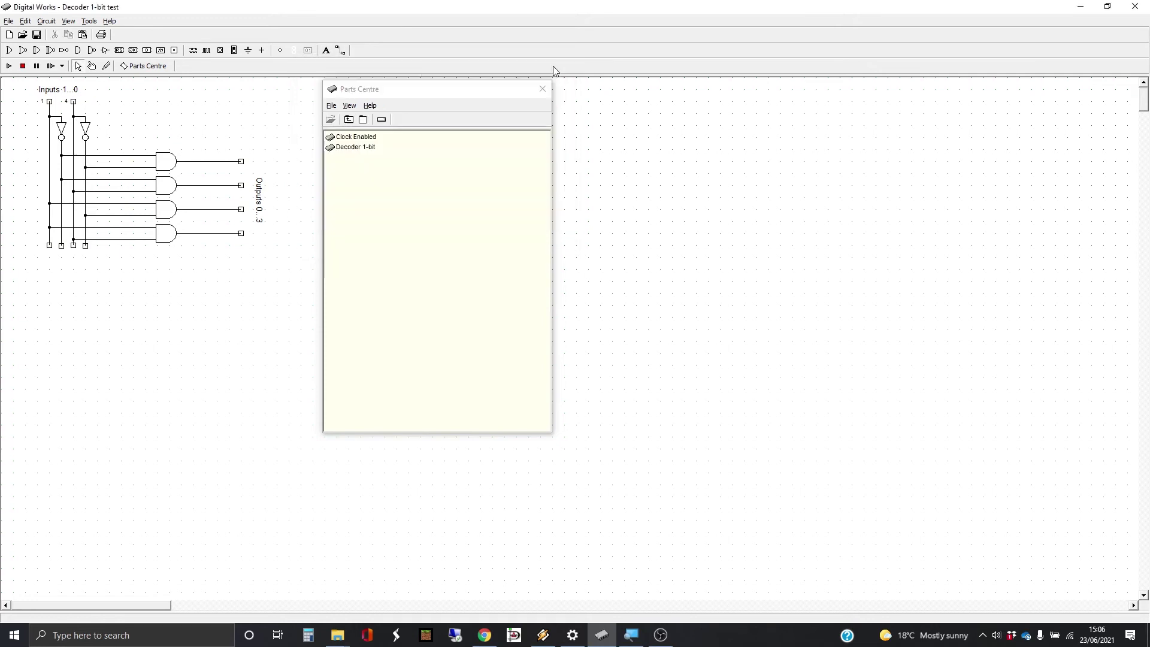
Step: Associate the top output tag with the leftmost output pin of the 2-Bit Decoder template
{"action": "left_click", "coordinate": [240, 161]}
{"action": "right_click", "coordinate": [239, 161]}
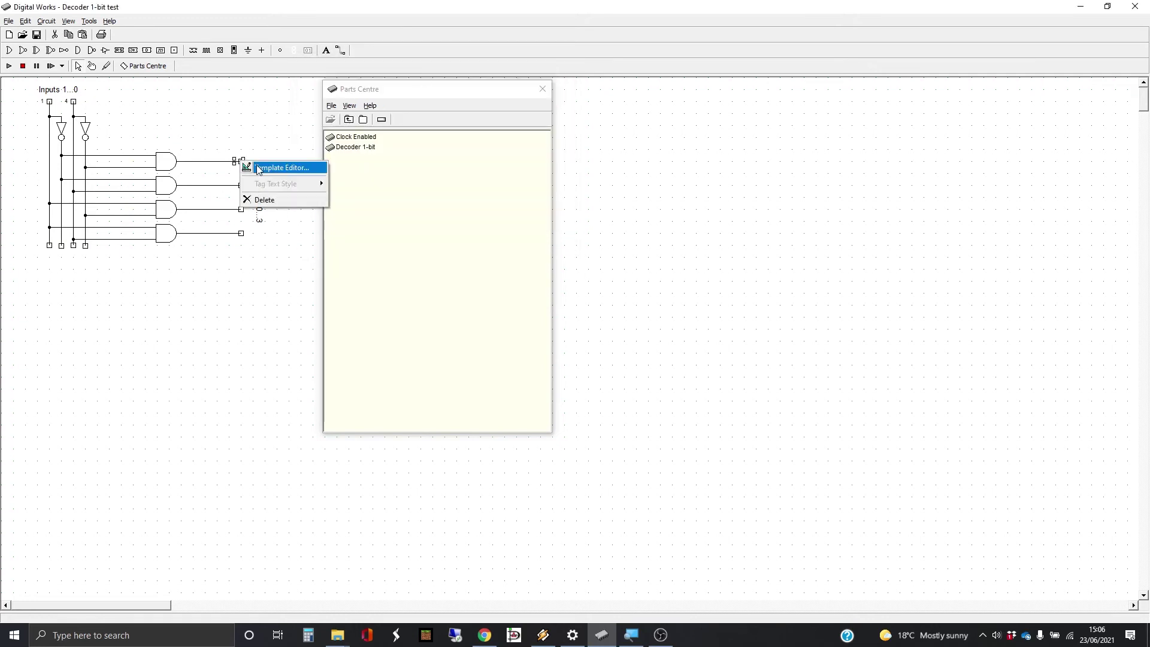
{"action": "left_click", "coordinate": [258, 169]}
{"action": "left_click", "coordinate": [418, 198]}
{"action": "right_click", "coordinate": [418, 198]}
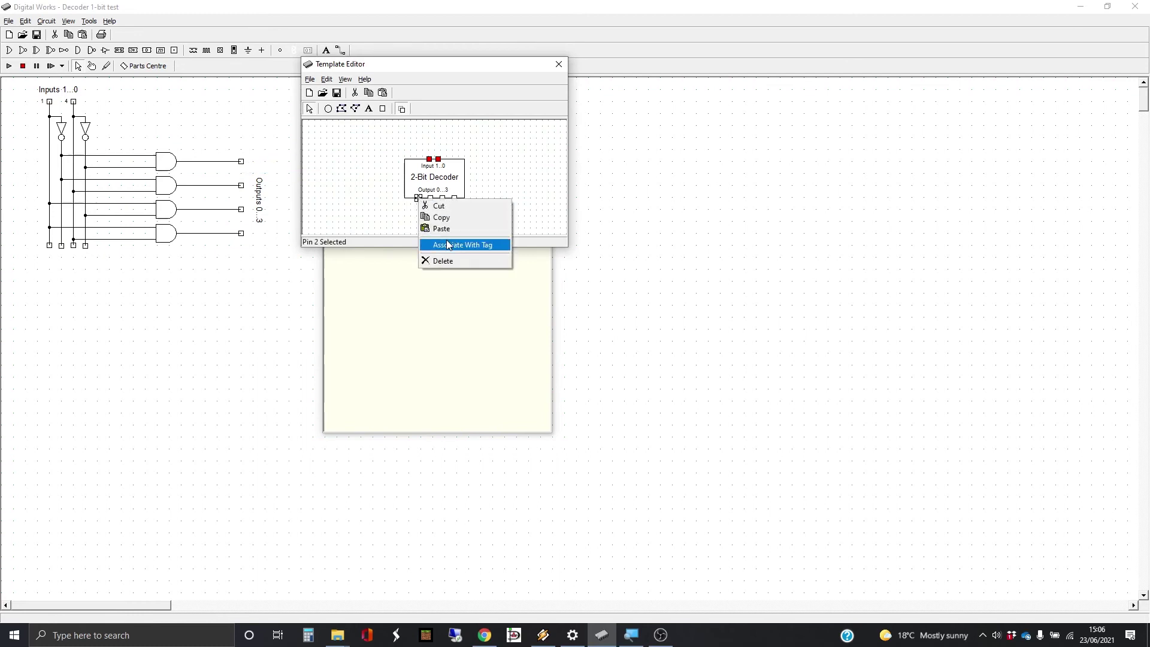
{"action": "left_click", "coordinate": [477, 243]}
{"action": "left_click", "coordinate": [559, 64]}
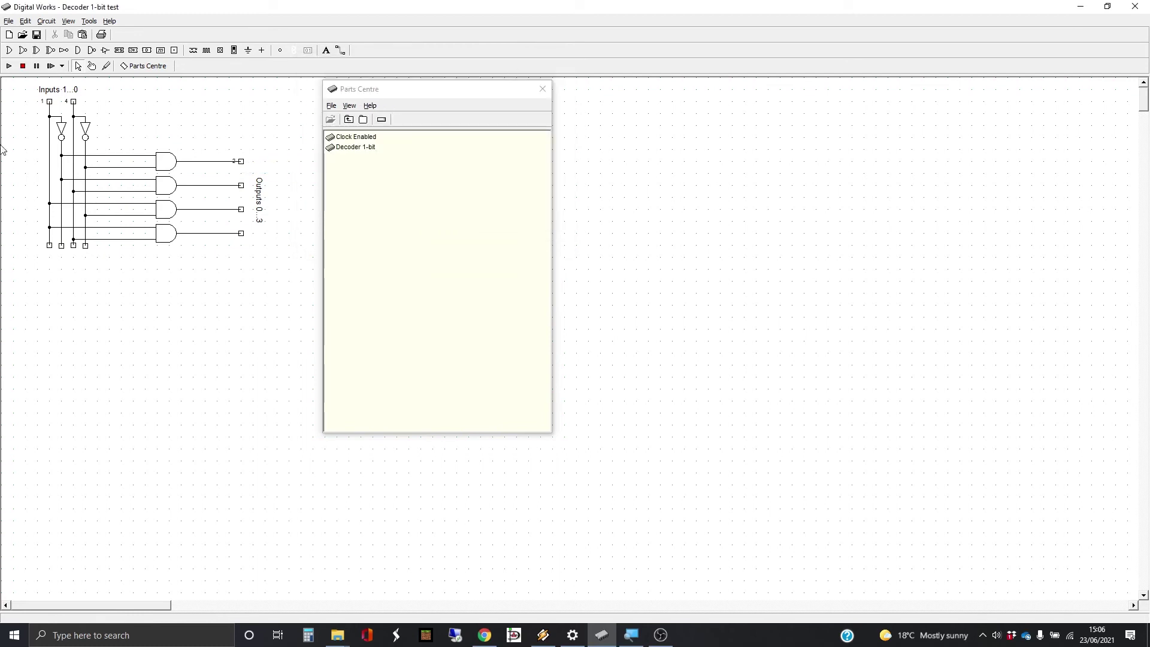
Step: Associate the second output tag from the top with the second output pin from the left of the 2-Bit Decoder template
{"action": "left_click", "coordinate": [241, 186]}
{"action": "right_click", "coordinate": [240, 187]}
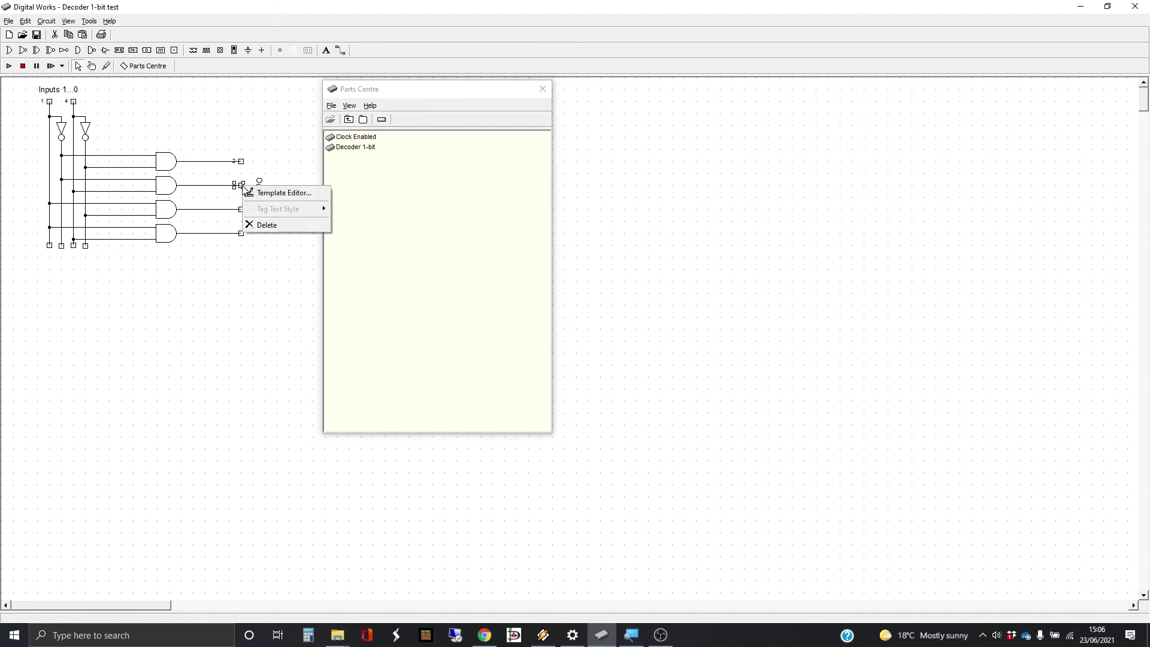
{"action": "left_click", "coordinate": [267, 192]}
{"action": "left_click", "coordinate": [430, 198]}
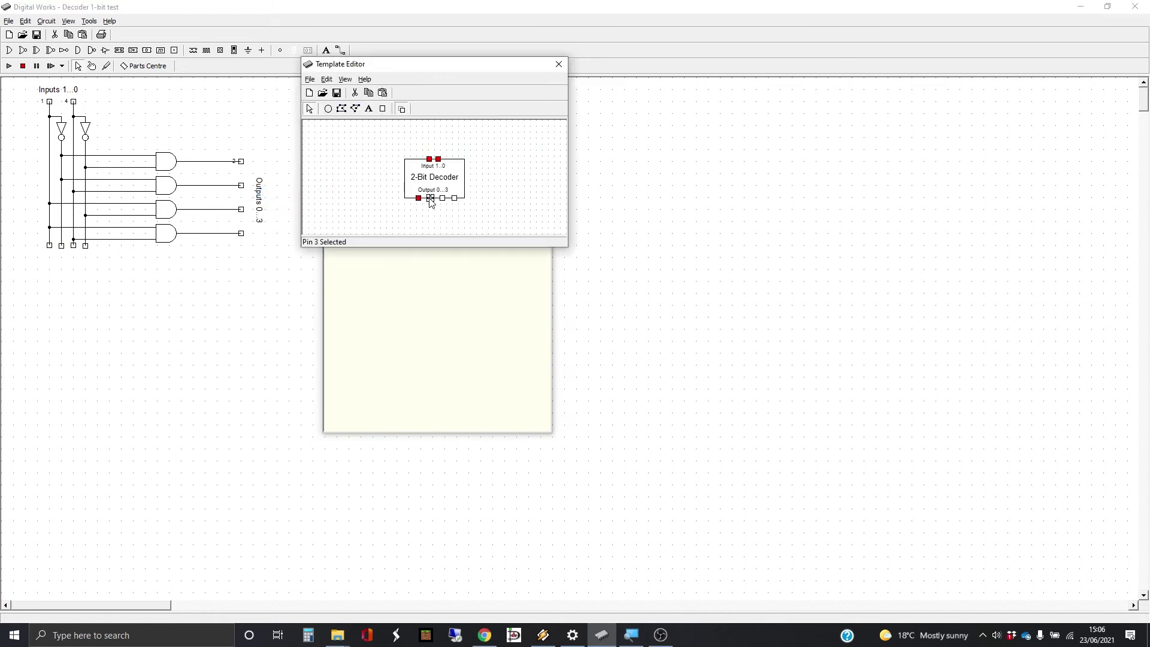
{"action": "right_click", "coordinate": [430, 198]}
{"action": "left_click", "coordinate": [466, 243]}
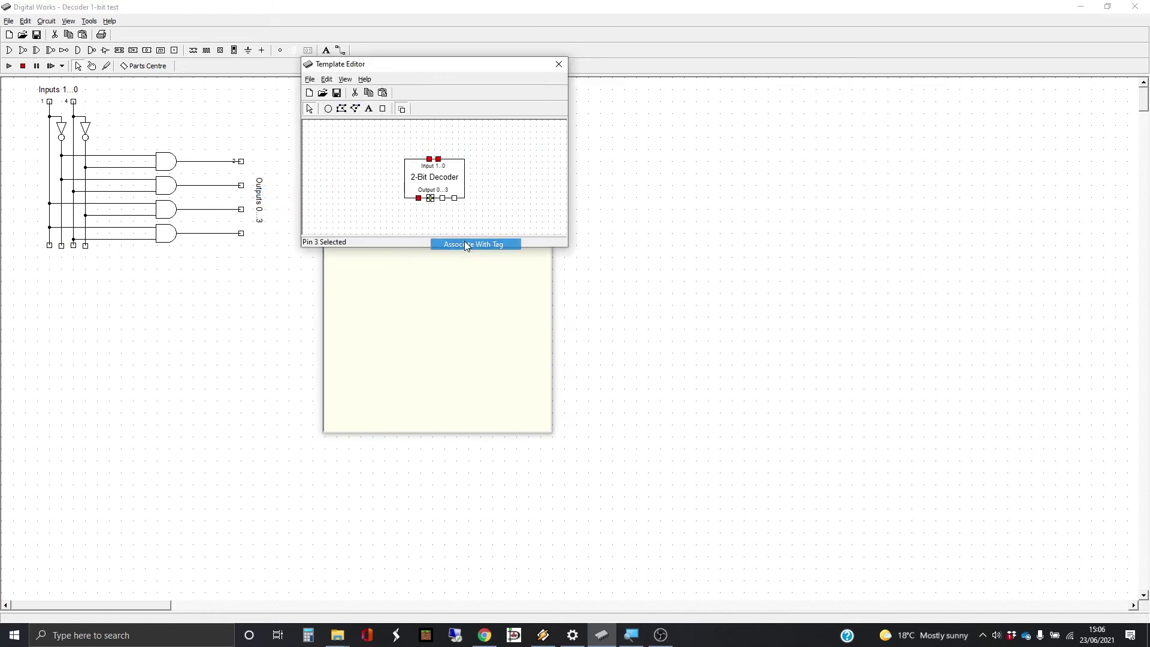
{"action": "left_click", "coordinate": [559, 64]}
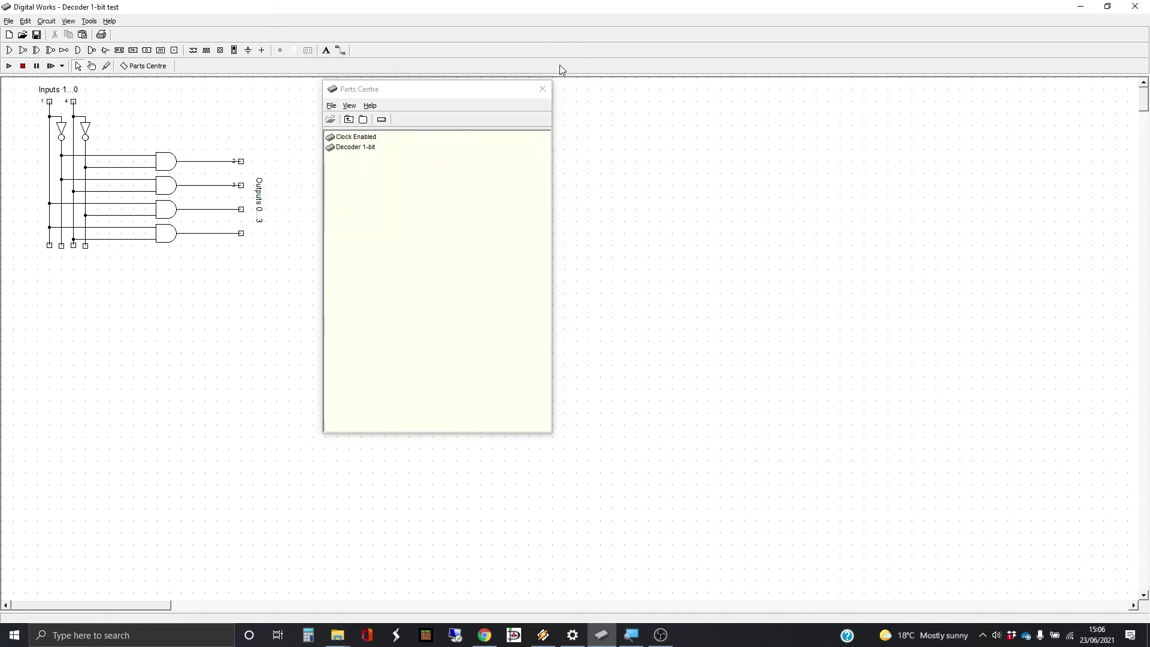
Step: Associate the third output tag from the top with the third output pin from the left of the 2-Bit Decoder template
{"action": "left_click", "coordinate": [242, 210]}
{"action": "right_click", "coordinate": [243, 210]}
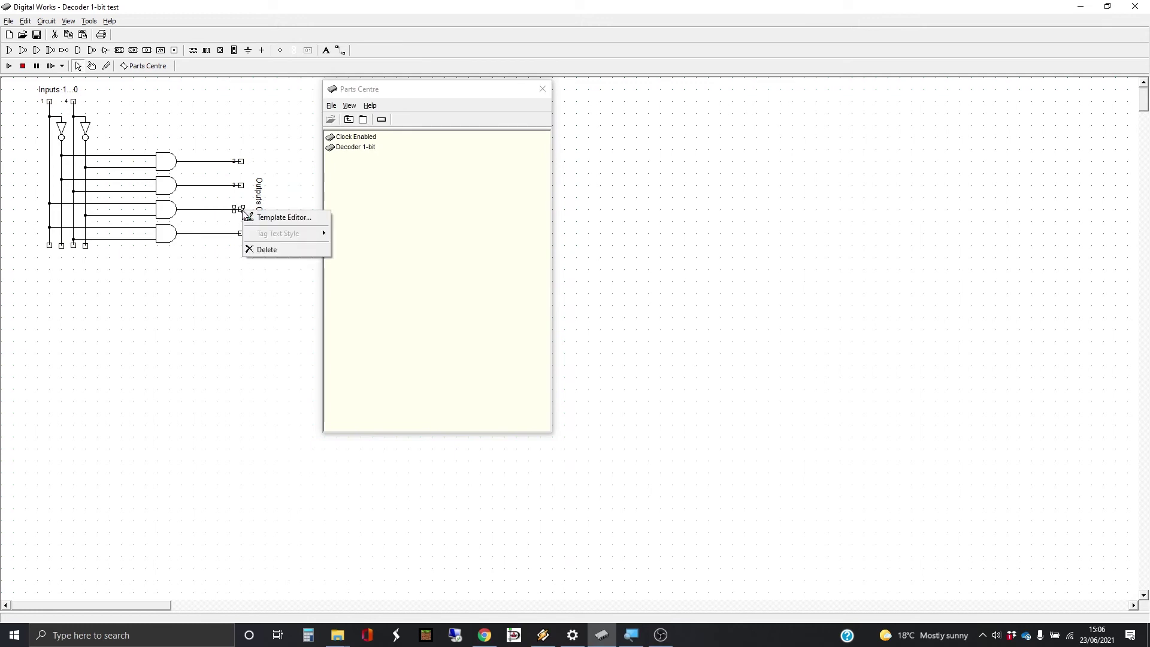
{"action": "left_click", "coordinate": [264, 219]}
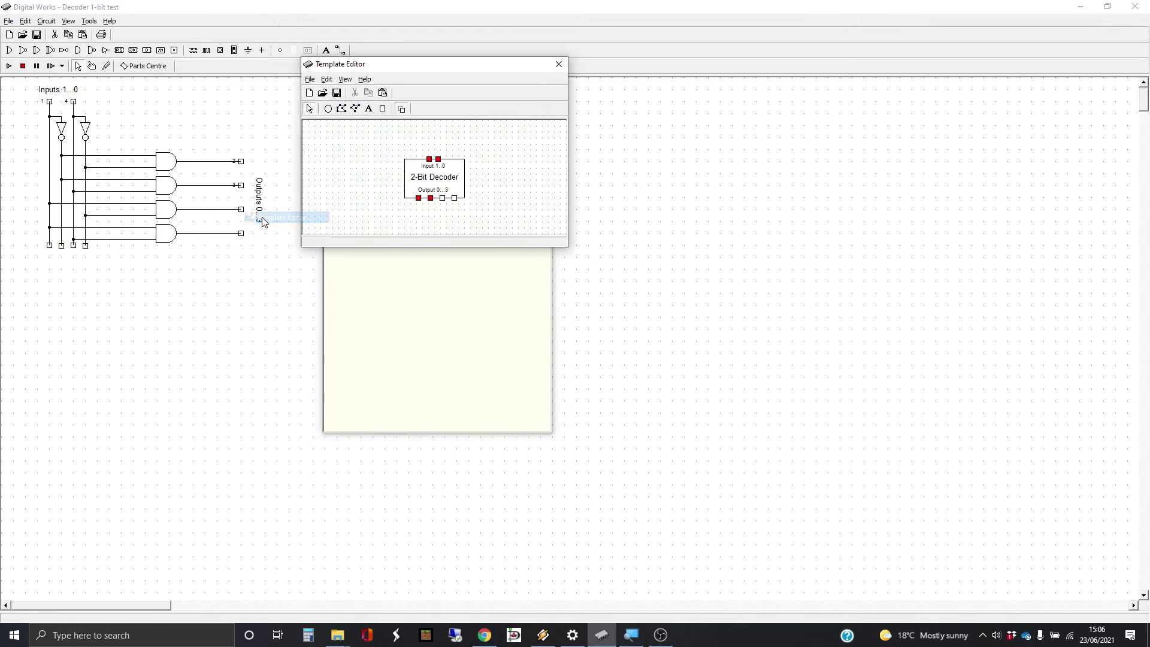
{"action": "left_click", "coordinate": [443, 199]}
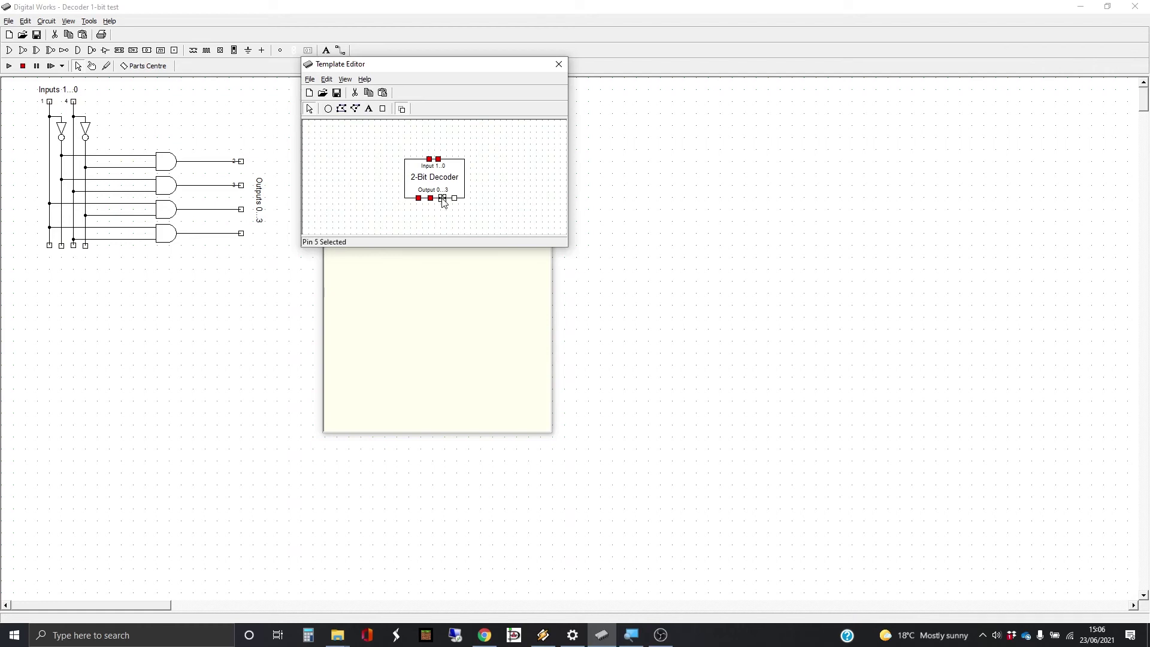
{"action": "right_click", "coordinate": [444, 199]}
{"action": "left_click", "coordinate": [485, 243]}
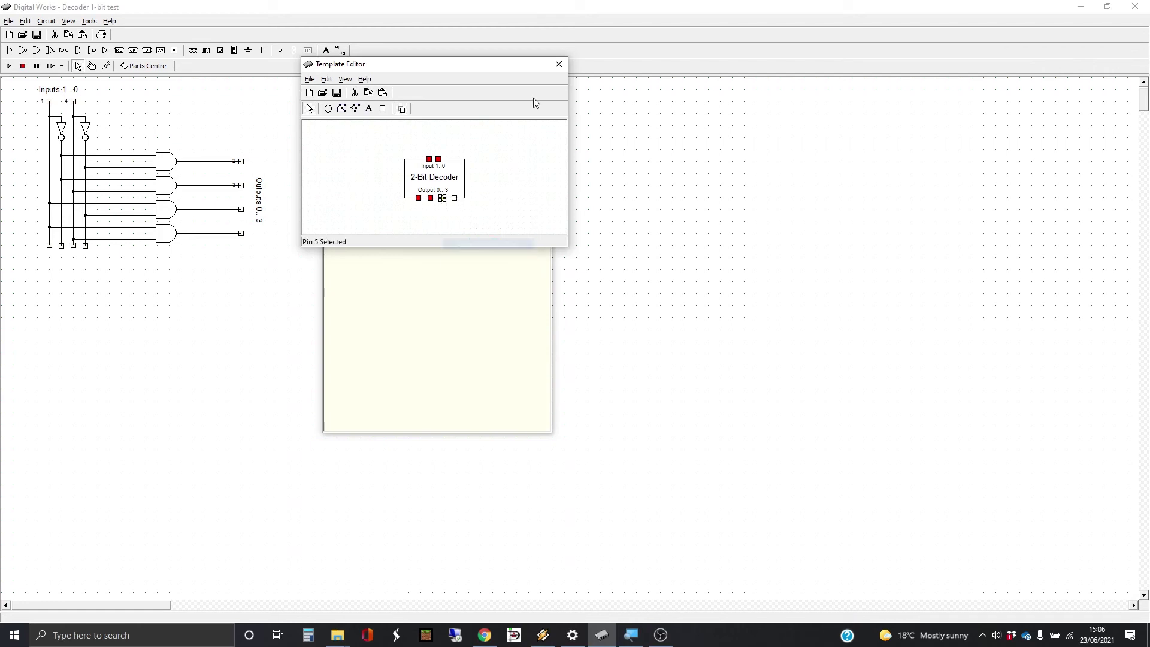
{"action": "left_click", "coordinate": [559, 64]}
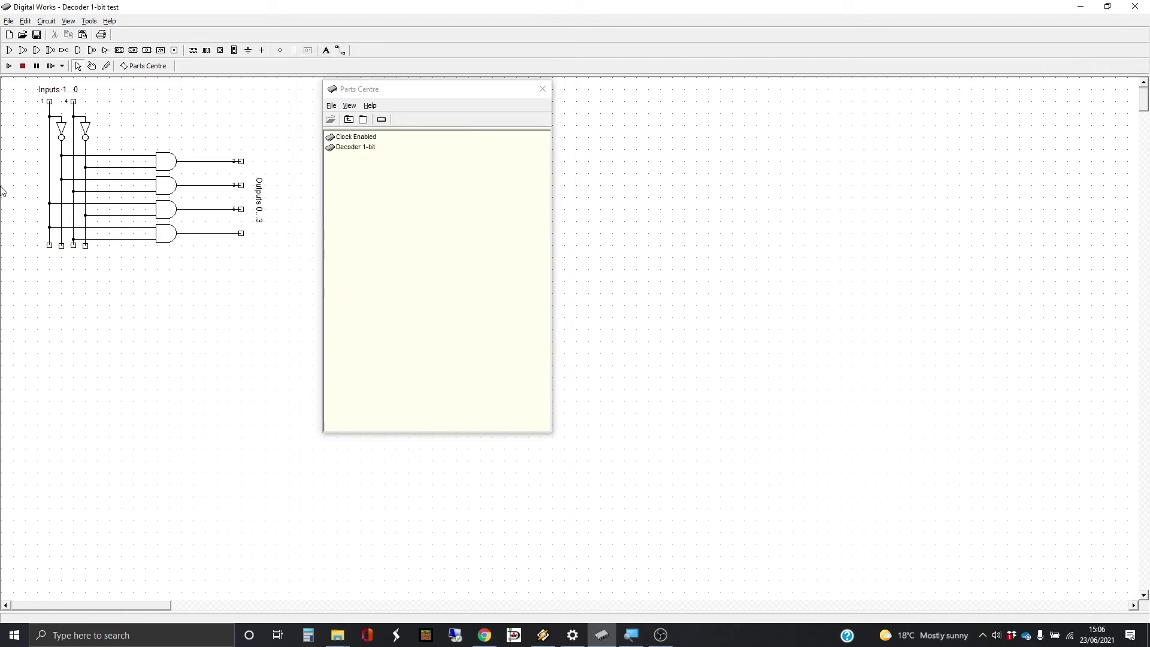
Step: Associate the bottom output tag with the rightmost output pin of the 2-Bit Decoder template
{"action": "right_click", "coordinate": [241, 233]}
{"action": "left_click", "coordinate": [262, 242]}
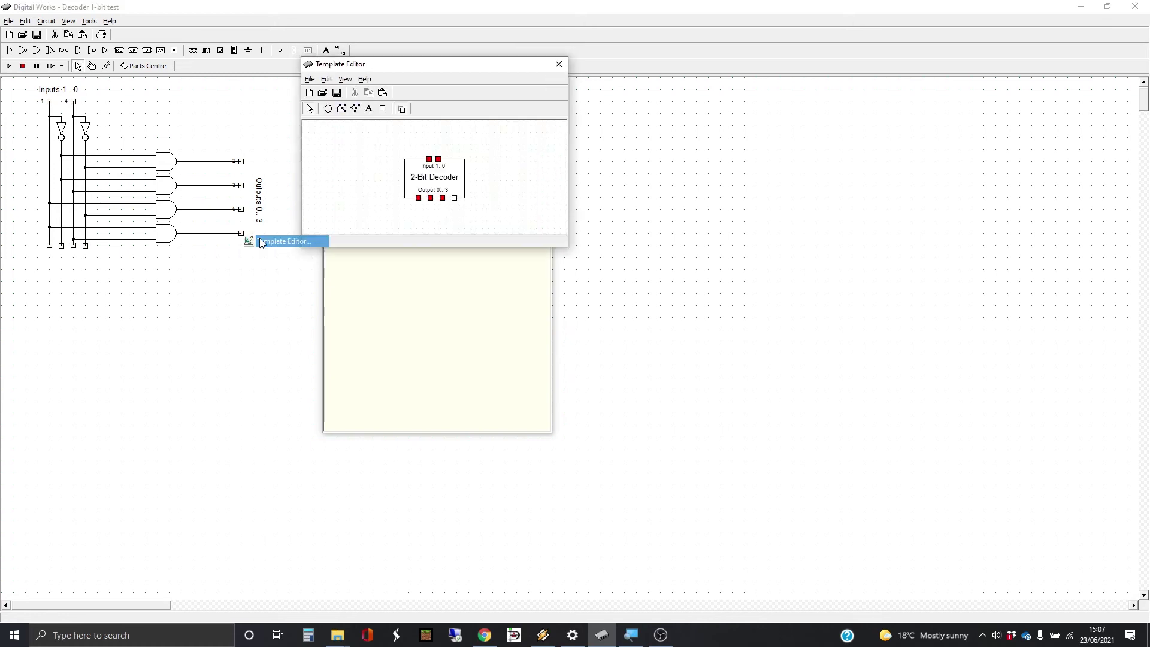
{"action": "right_click", "coordinate": [455, 203]}
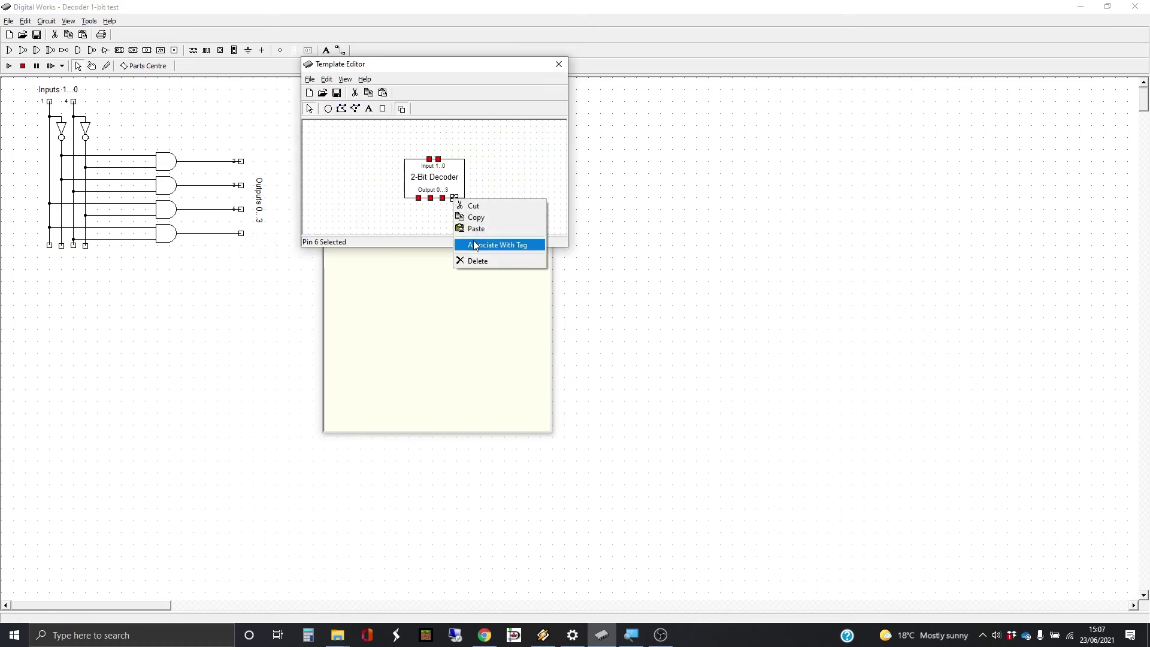
{"action": "left_click", "coordinate": [470, 243]}
{"action": "left_click", "coordinate": [559, 64]}
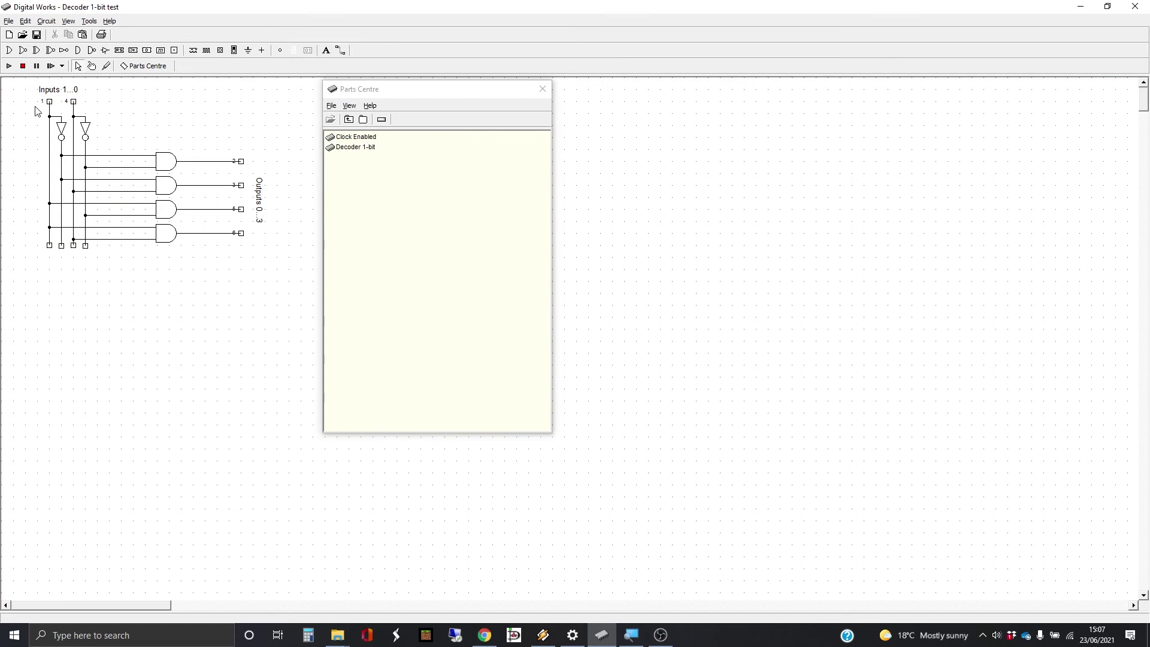
Step: Save the decoder circuit as the macro file Decoder 2-bit.dwm in the MyMacros folder
{"action": "left_click", "coordinate": [9, 21]}
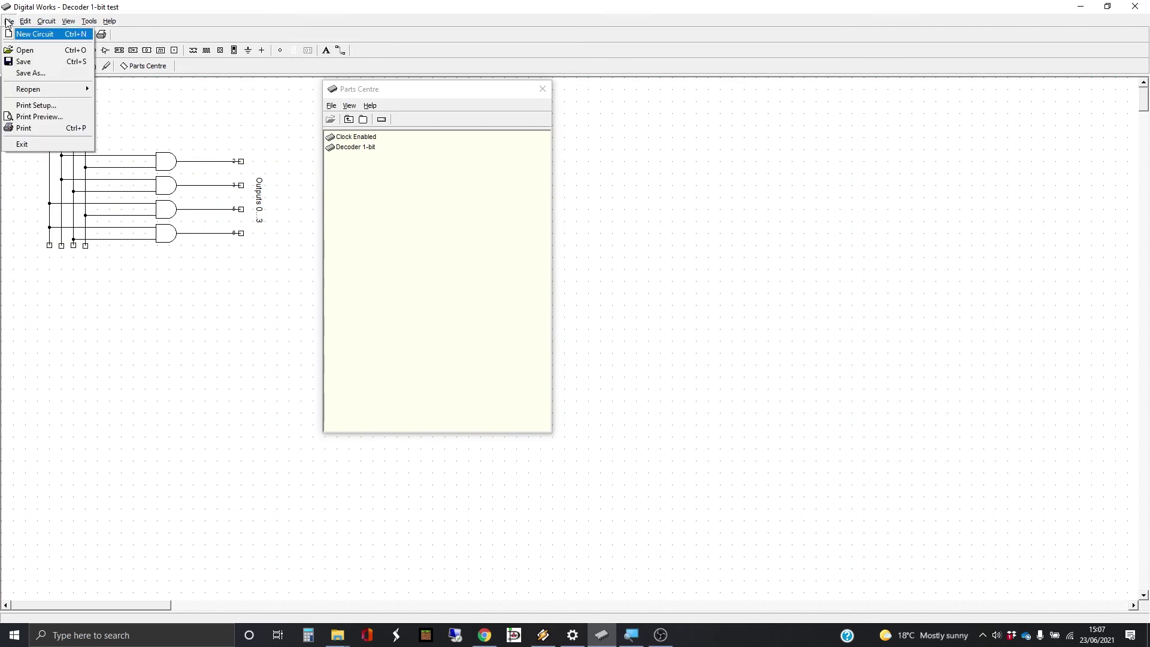
{"action": "left_click", "coordinate": [27, 61]}
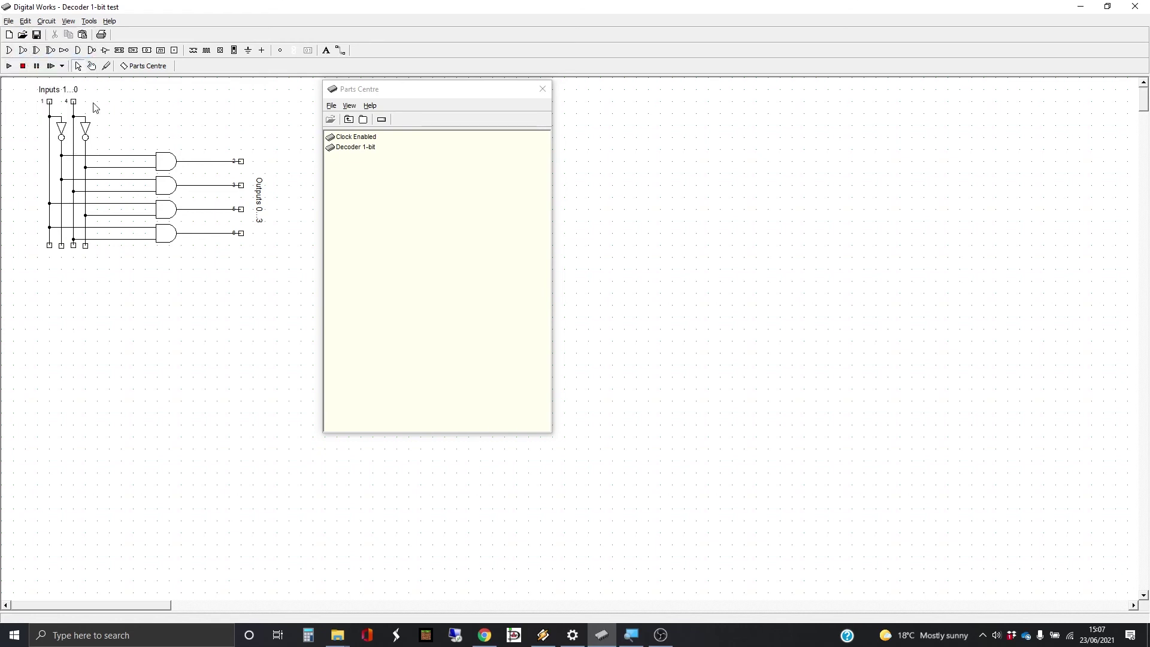
{"action": "left_click", "coordinate": [9, 21]}
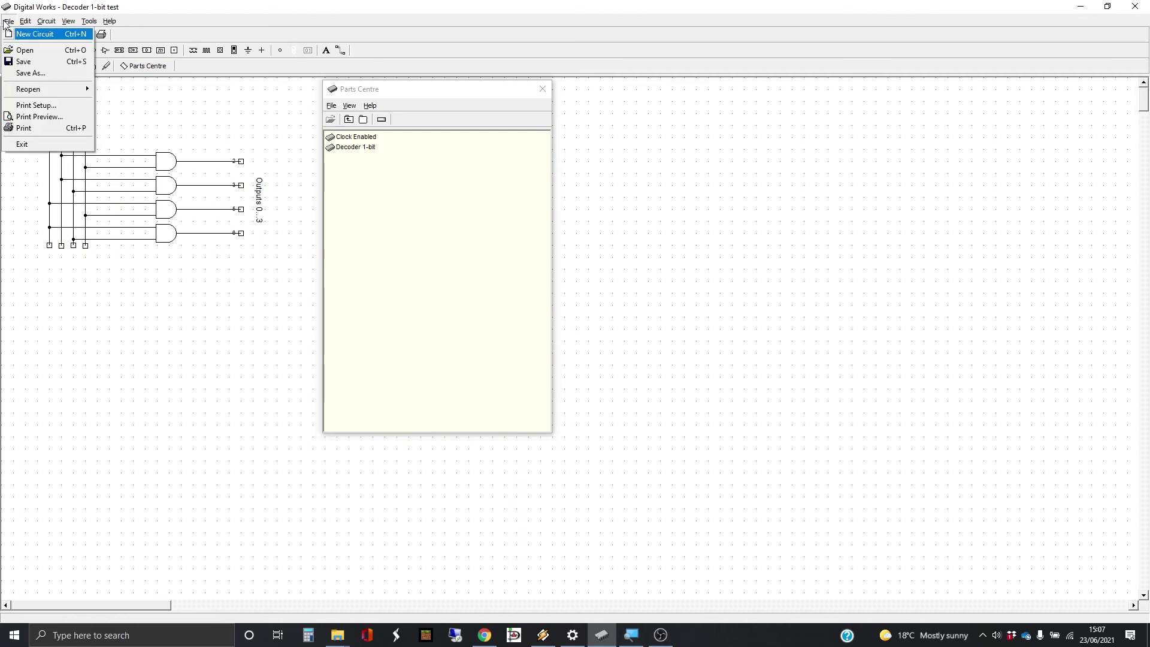
{"action": "left_click", "coordinate": [44, 73]}
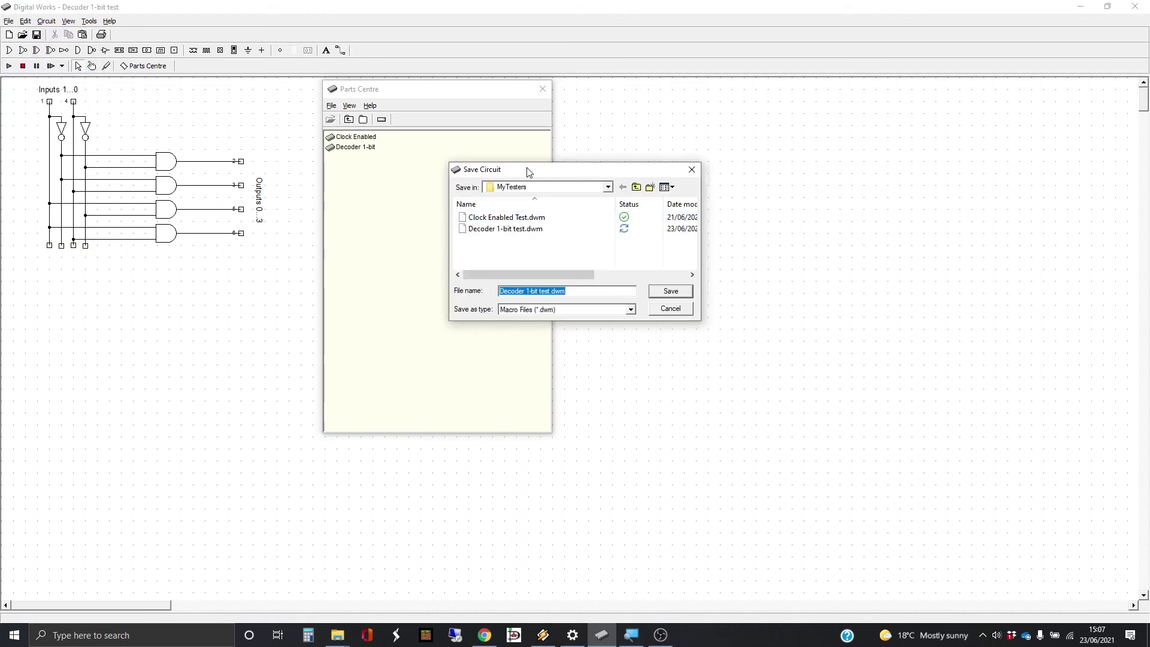
{"action": "left_click_drag", "start_coordinate": [529, 172], "coordinate": [311, 130]}
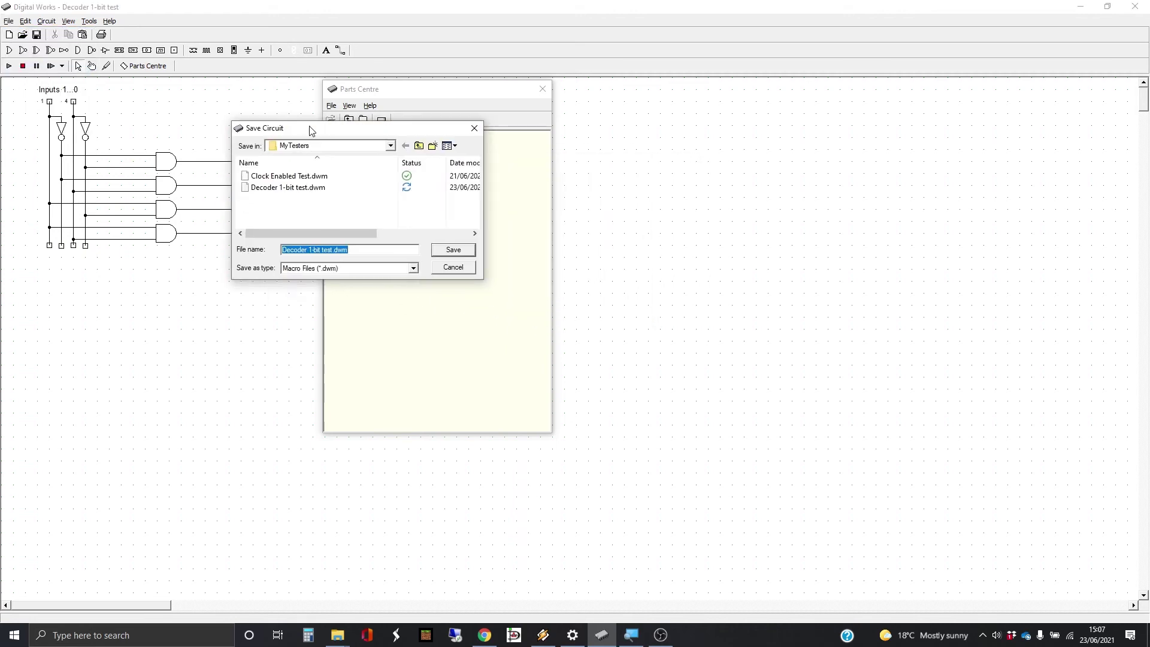
{"action": "left_click", "coordinate": [420, 146]}
{"action": "left_click", "coordinate": [307, 191]}
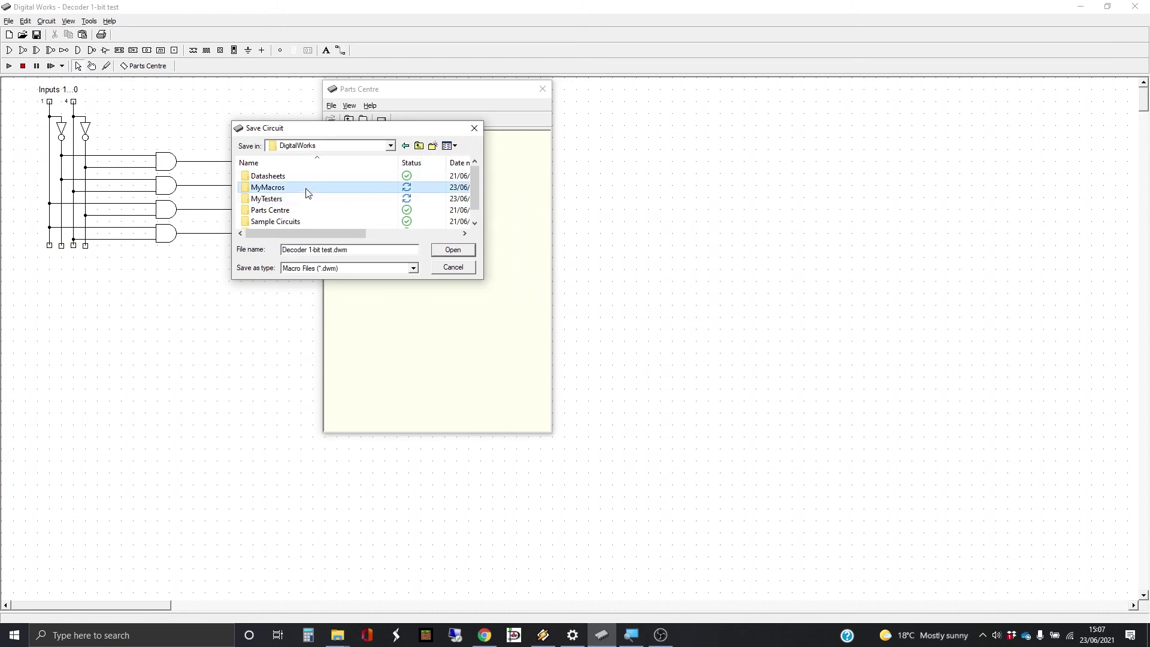
{"action": "double_click", "coordinate": [307, 190]}
{"action": "left_click", "coordinate": [307, 190]}
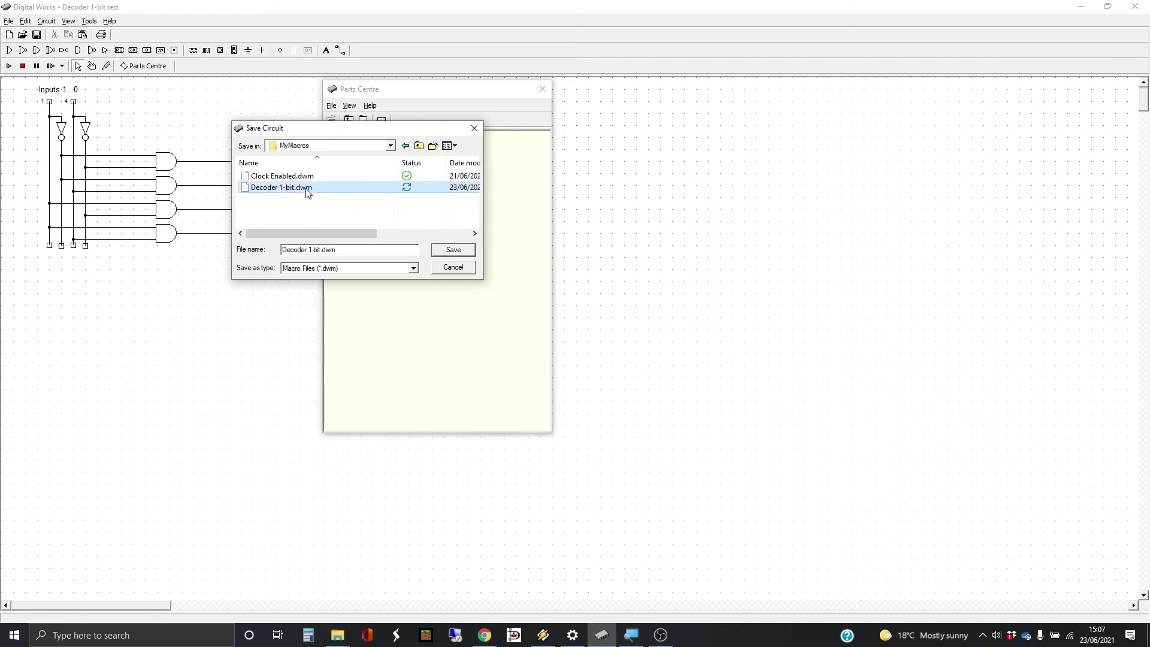
{"action": "left_click", "coordinate": [317, 250]}
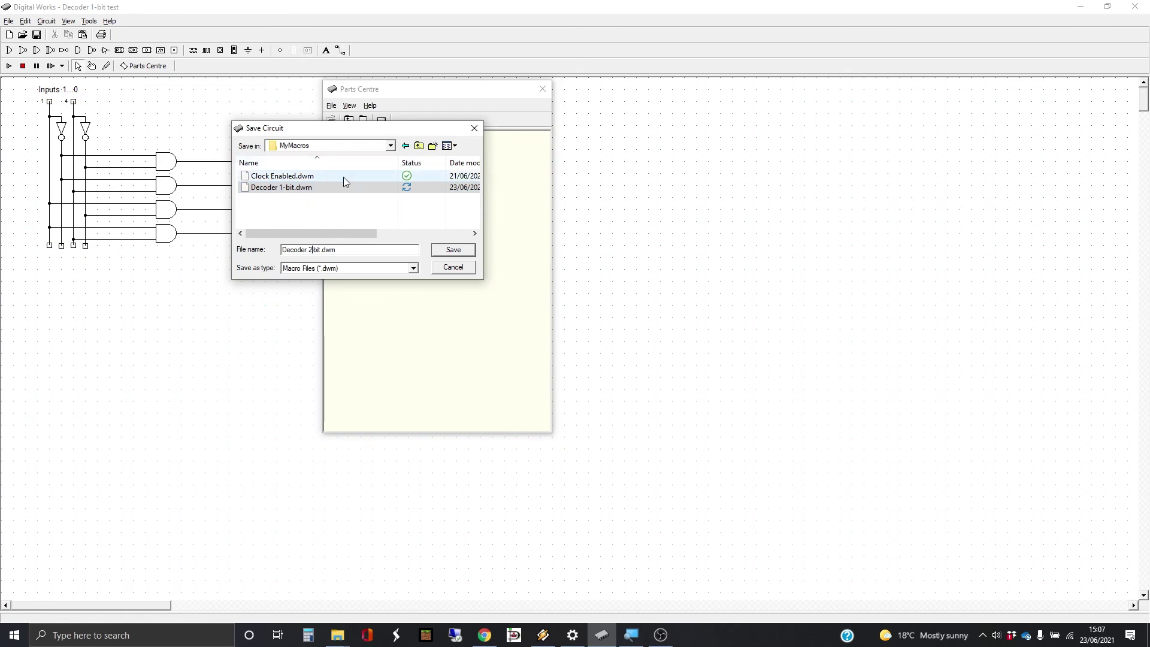
{"action": "left_click", "coordinate": [455, 251]}
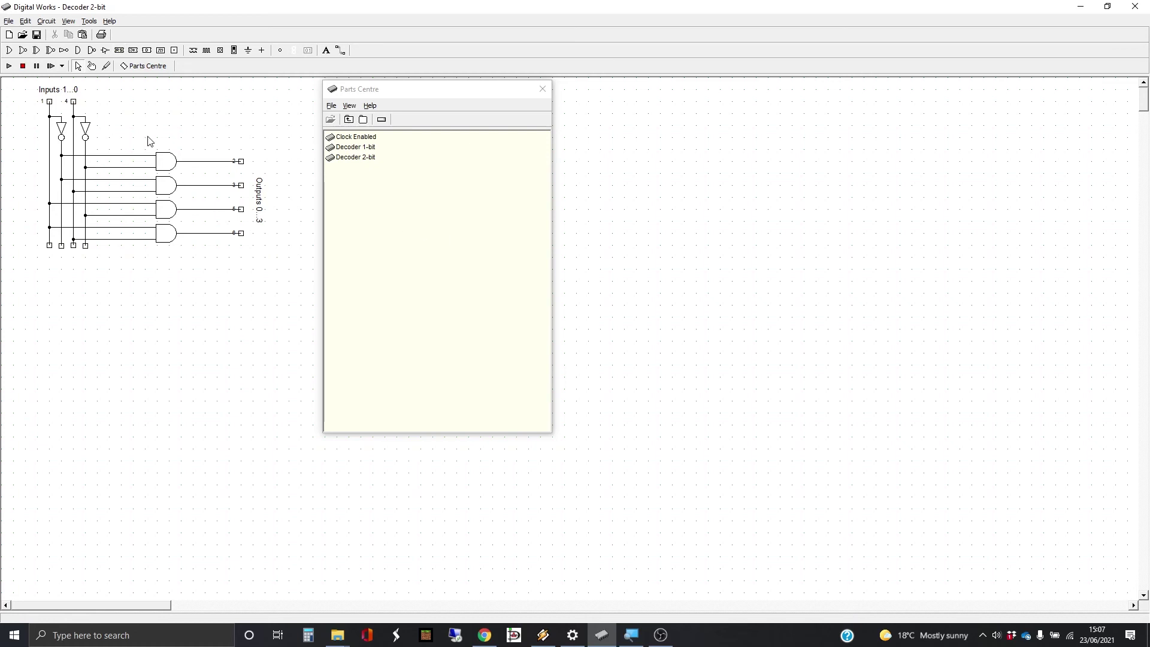
Step: Delete the whole circuit from the sheet and place the Decoder 2-bit macro from the Parts Centre on it
{"action": "key", "text": "ctrl+a"}
{"action": "key", "text": "Delete"}
{"action": "left_click", "coordinate": [554, 346]}
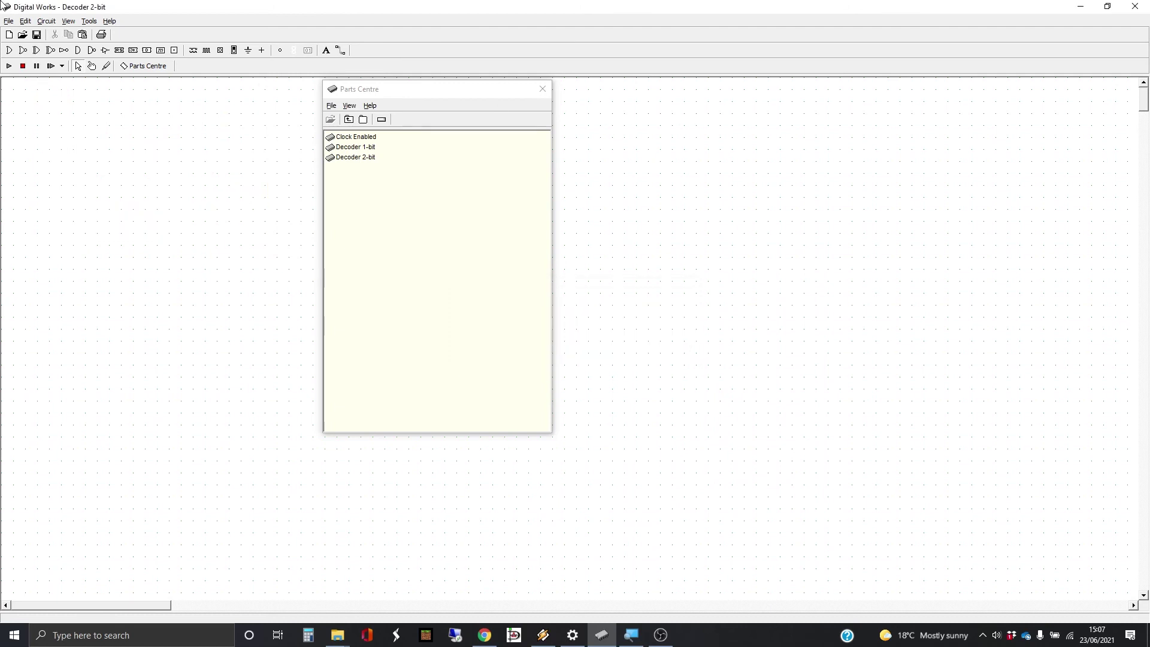
{"action": "left_click_drag", "start_coordinate": [354, 157], "coordinate": [122, 170]}
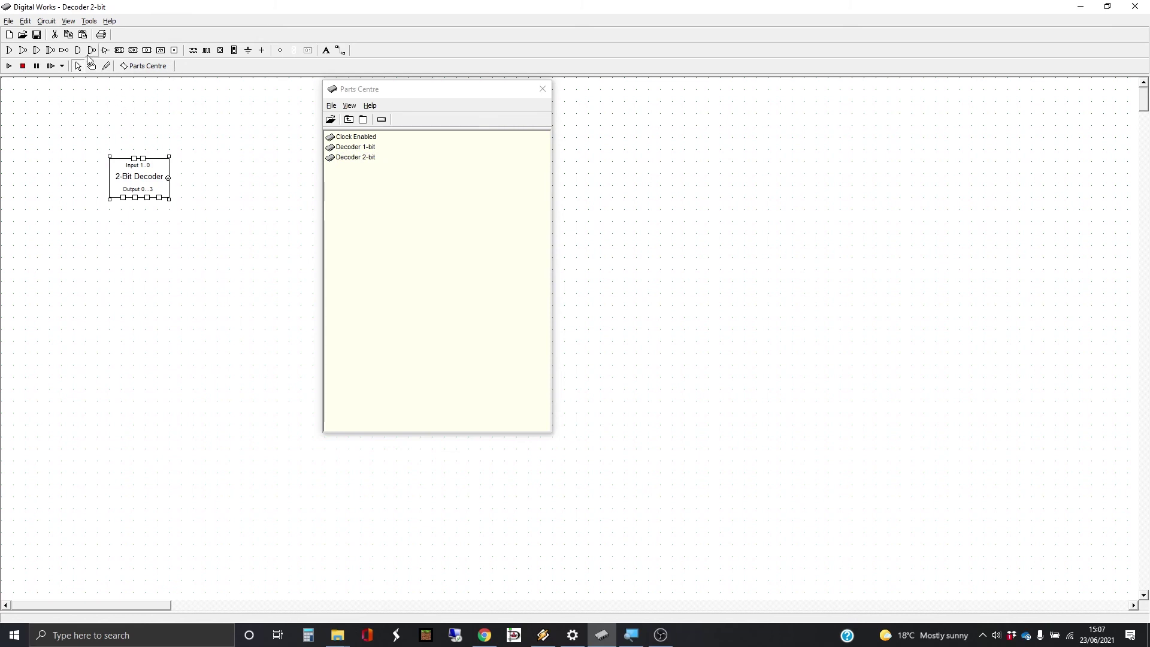
Step: Place two interactive inputs side by side above the input pins of the 2-Bit Decoder block
{"action": "left_click", "coordinate": [221, 51]}
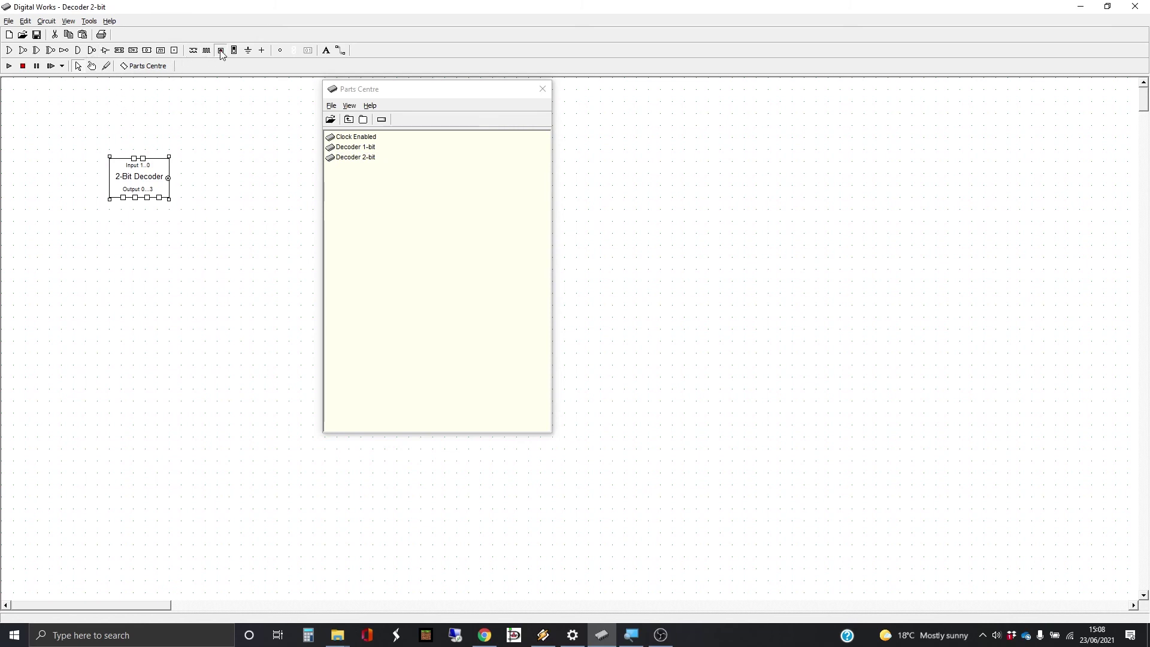
{"action": "left_click", "coordinate": [133, 138]}
{"action": "left_click", "coordinate": [221, 51]}
{"action": "left_click", "coordinate": [145, 139]}
{"action": "left_click_drag", "start_coordinate": [146, 139], "coordinate": [145, 137]}
Step: Place four LEDs in a row below the output pins of the 2-Bit Decoder block
{"action": "left_click", "coordinate": [281, 51]}
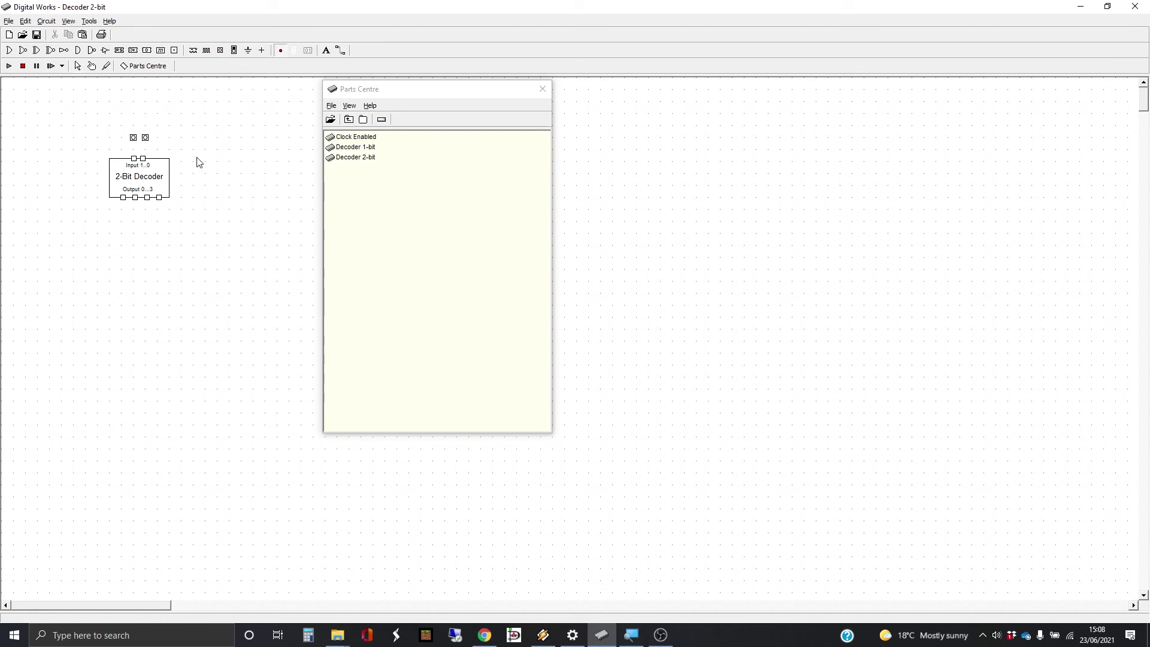
{"action": "left_click", "coordinate": [122, 212]}
{"action": "left_click", "coordinate": [136, 216]}
{"action": "left_click", "coordinate": [165, 212]}
Step: Wire the two interactive inputs to the decoder's input pins and each of its four output pins to the LED below
{"action": "left_click", "coordinate": [341, 51]}
{"action": "left_click_drag", "start_coordinate": [134, 133], "coordinate": [143, 158]}
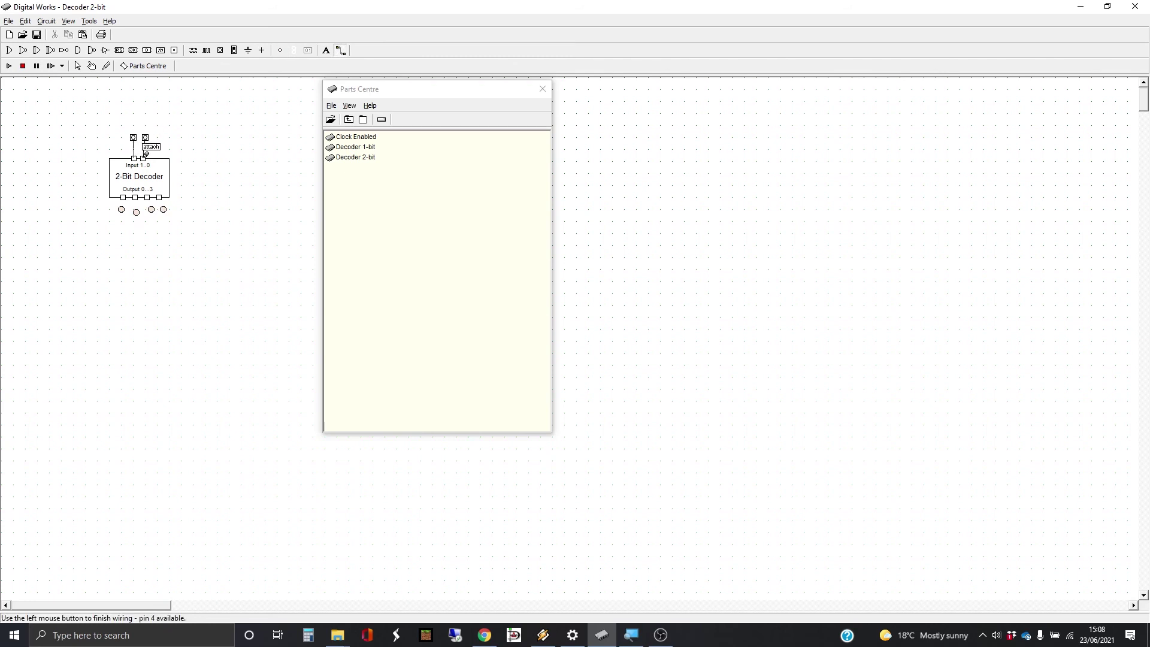
{"action": "left_click", "coordinate": [123, 198]}
{"action": "left_click", "coordinate": [121, 209]}
{"action": "left_click", "coordinate": [134, 197]}
{"action": "left_click", "coordinate": [136, 212]}
{"action": "left_click", "coordinate": [147, 198]}
{"action": "left_click", "coordinate": [151, 209]}
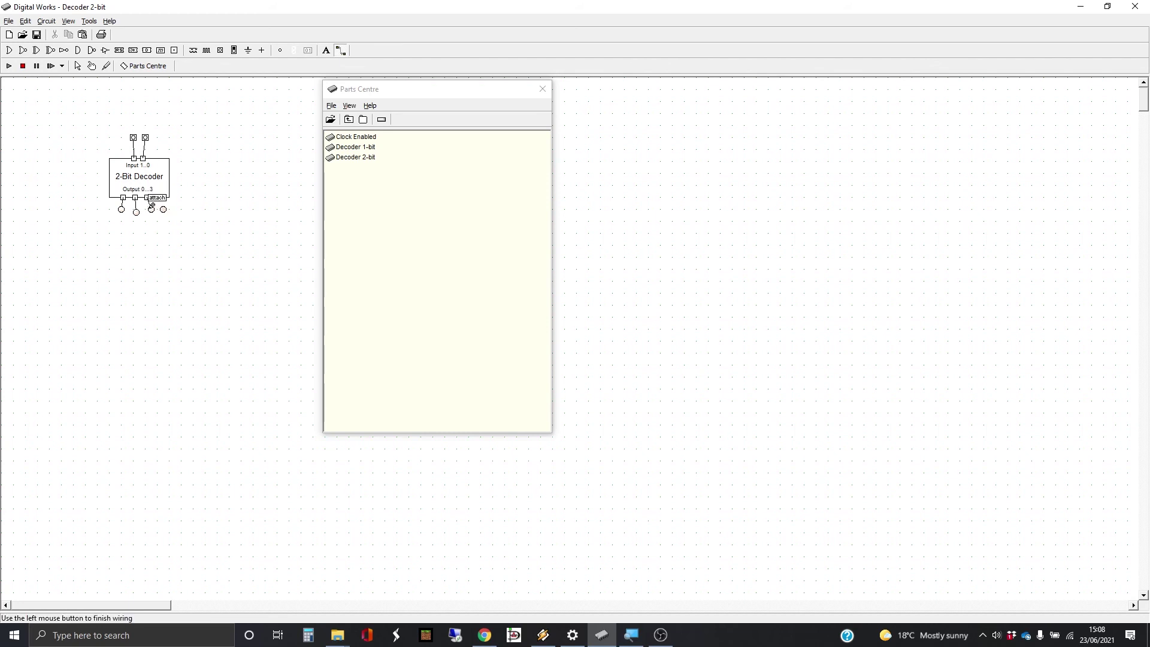
{"action": "left_click", "coordinate": [159, 198]}
{"action": "left_click", "coordinate": [164, 208]}
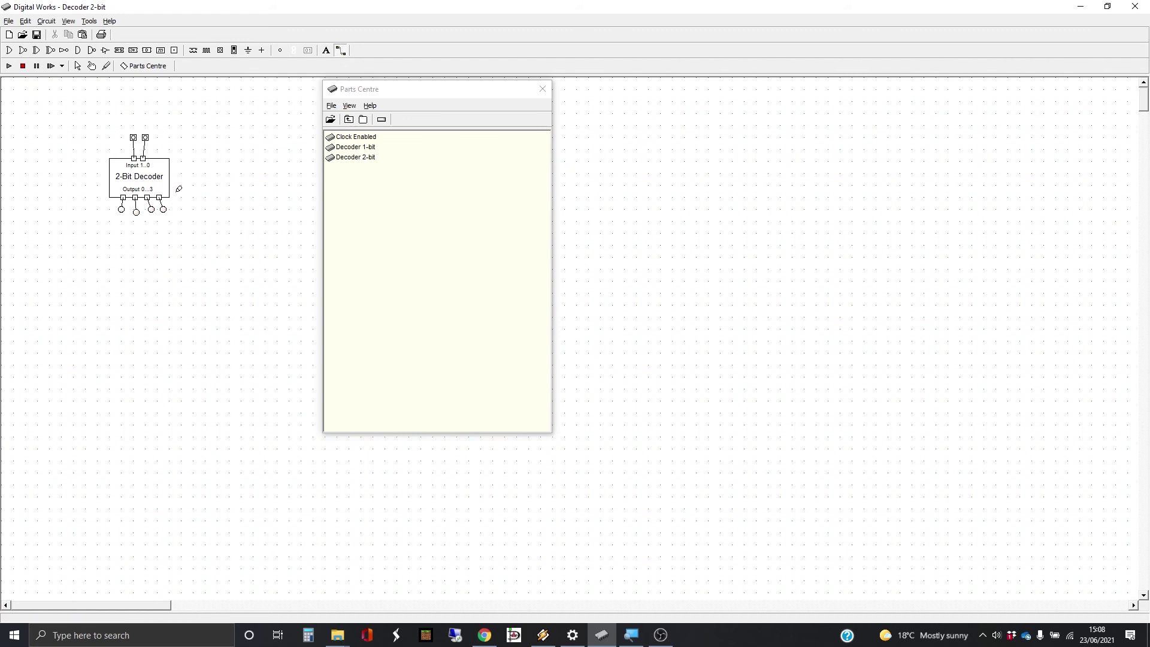
Step: Run the simulation and toggle the interactive inputs to test the decoder, finishing with both inputs on
{"action": "left_click", "coordinate": [9, 66]}
{"action": "left_click", "coordinate": [92, 66]}
{"action": "left_click", "coordinate": [147, 142]}
{"action": "left_click", "coordinate": [146, 138]}
Step: Save the test circuit as Decoder 2-bit test in the MyTesters folder
{"action": "left_click", "coordinate": [9, 21]}
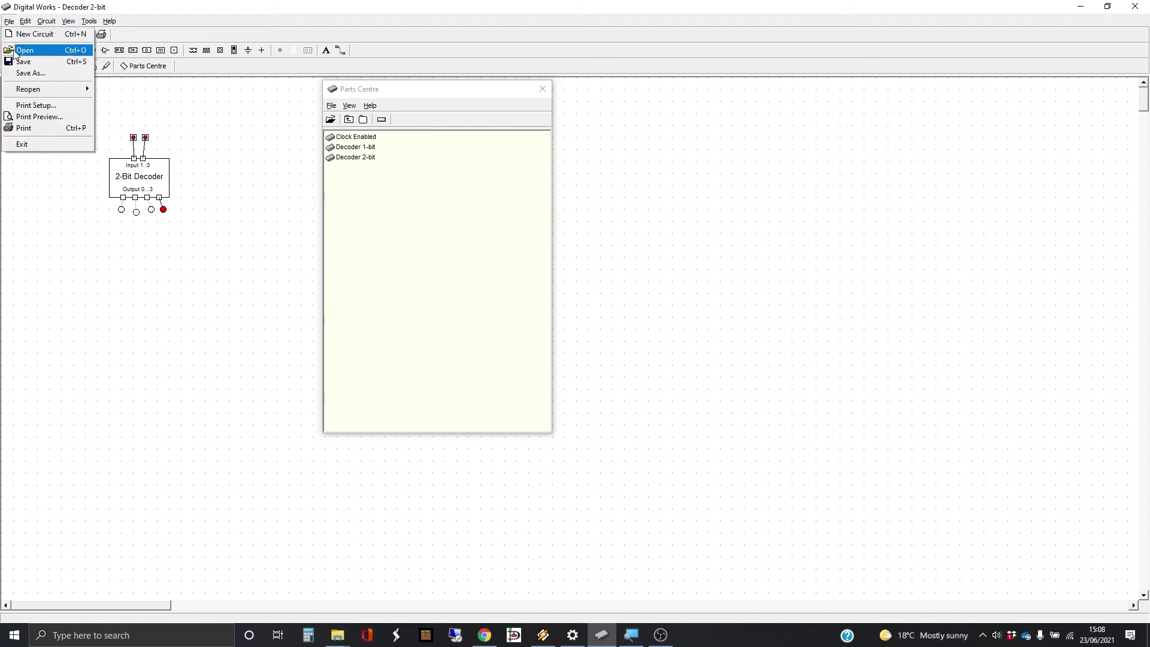
{"action": "left_click", "coordinate": [29, 73]}
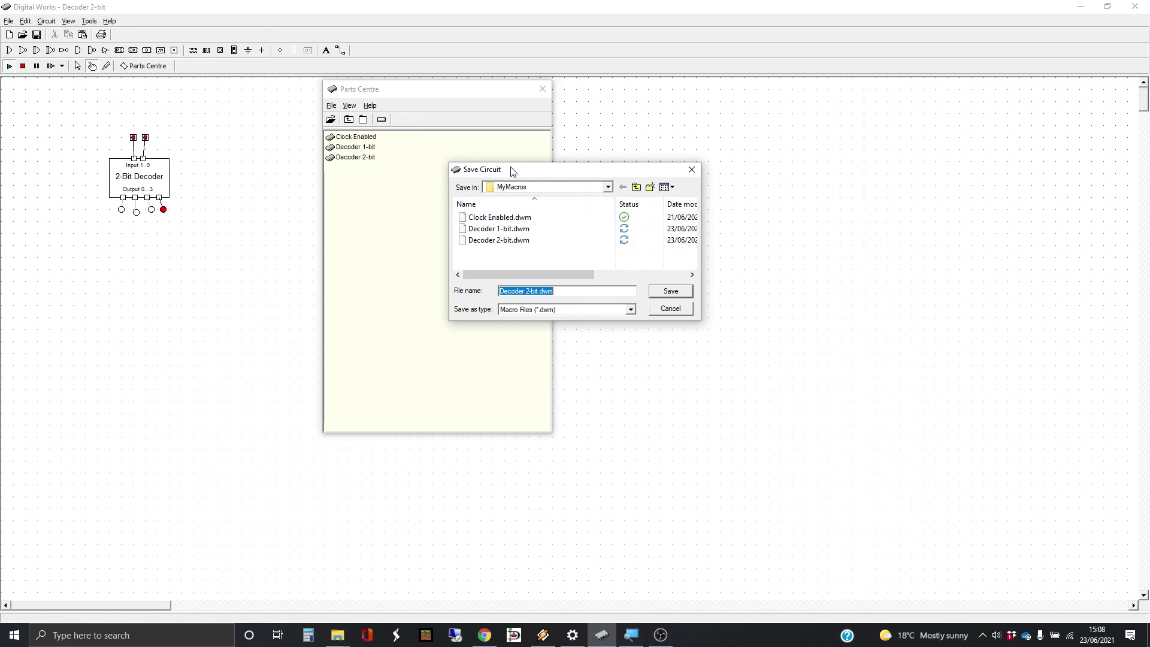
{"action": "left_click_drag", "start_coordinate": [513, 172], "coordinate": [279, 116]}
{"action": "left_click", "coordinate": [402, 131]}
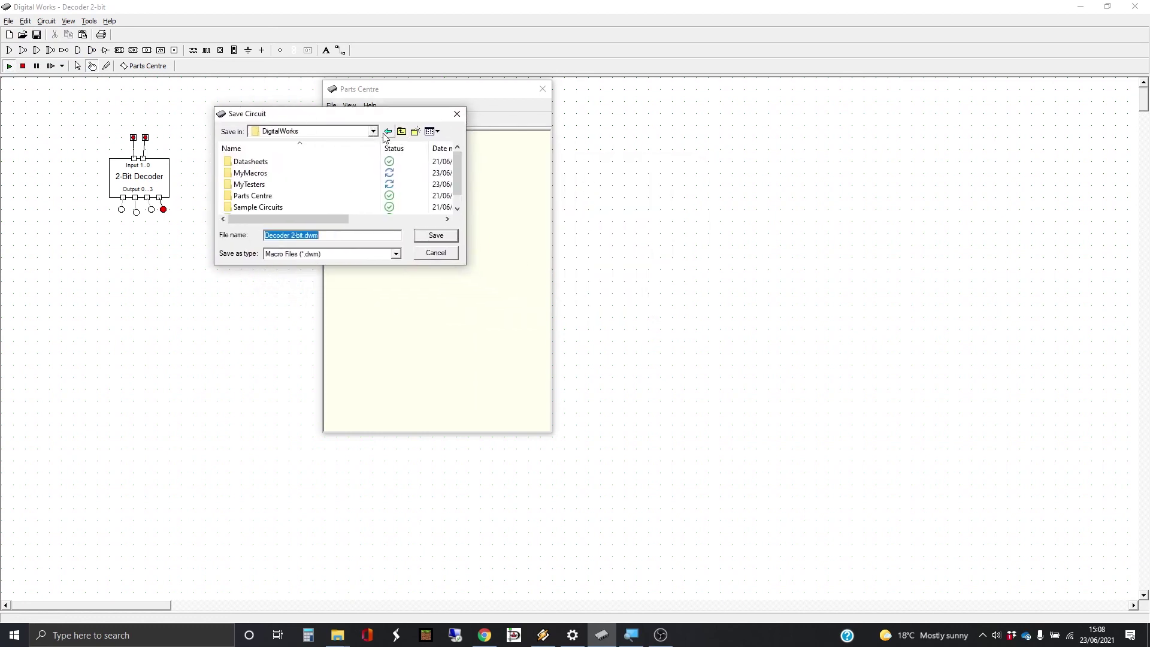
{"action": "double_click", "coordinate": [249, 185]}
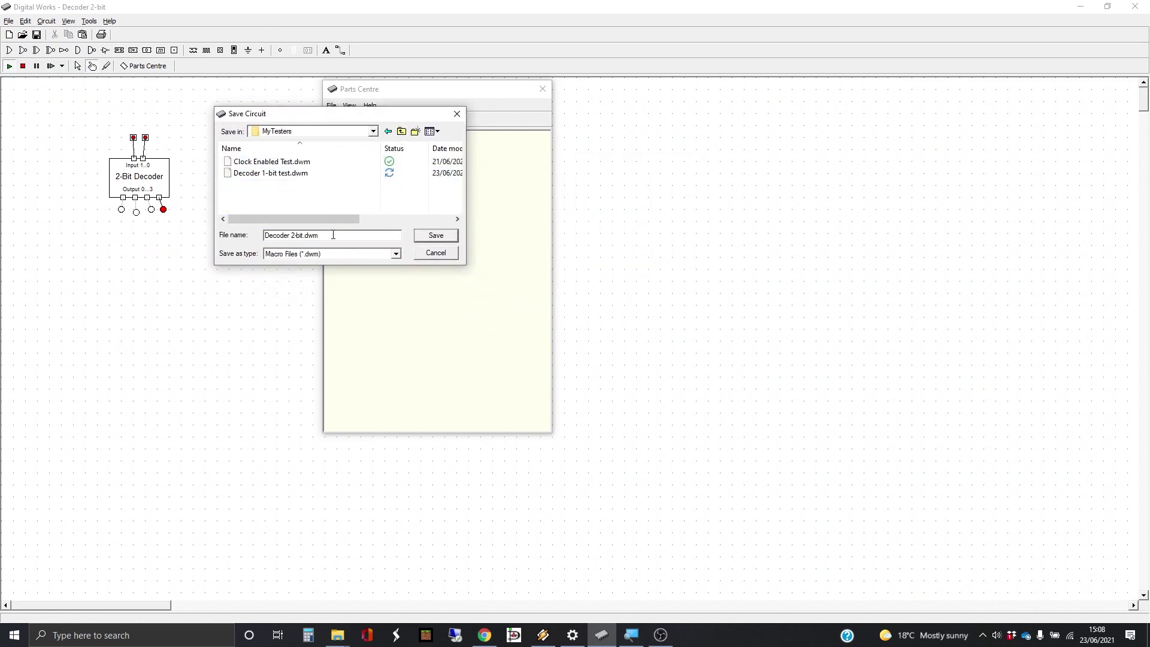
{"action": "key", "text": "BackSpace"}
{"action": "key", "text": "BackSpace"}
{"action": "key", "text": "BackSpace"}
{"action": "type", "text": "test"}
{"action": "key", "text": "Return"}
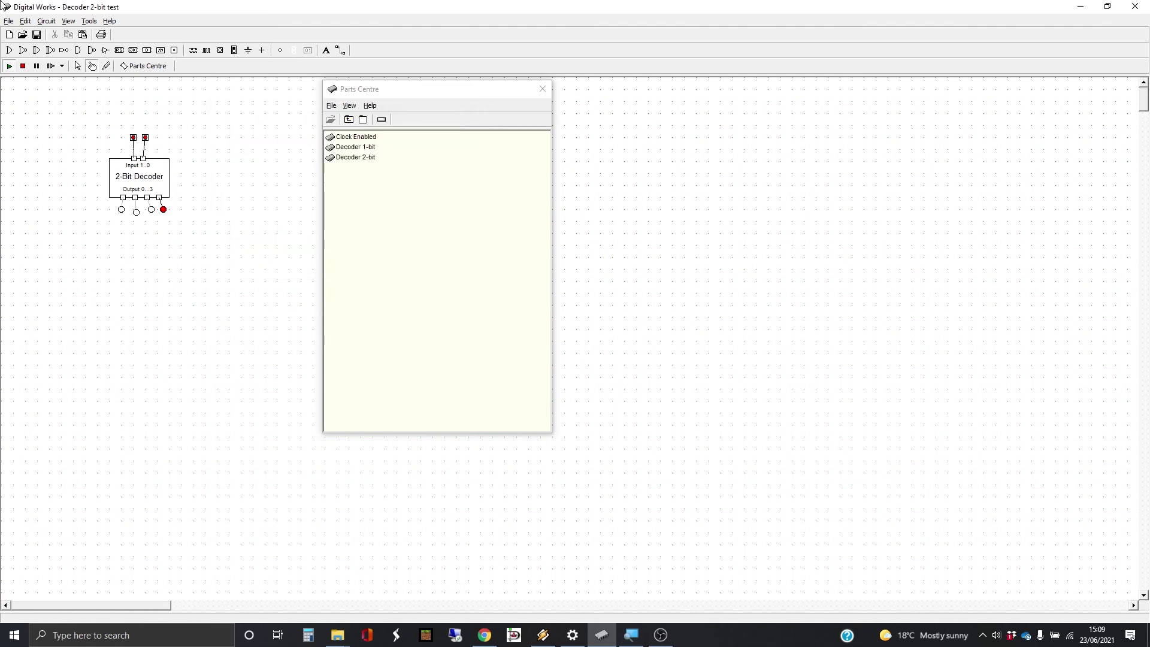